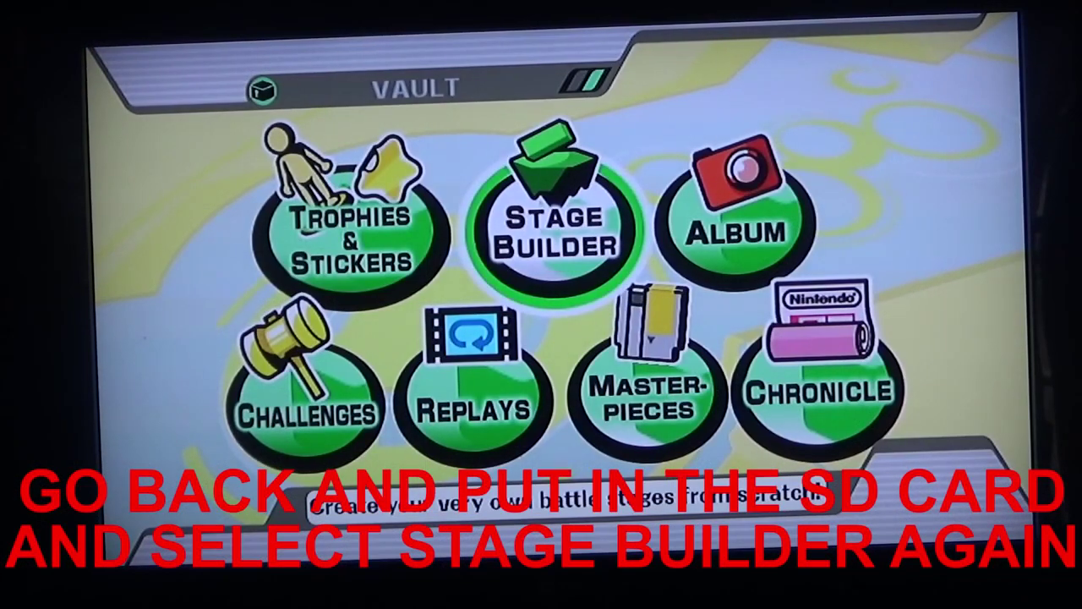
{"action": "key", "text": "Return"}
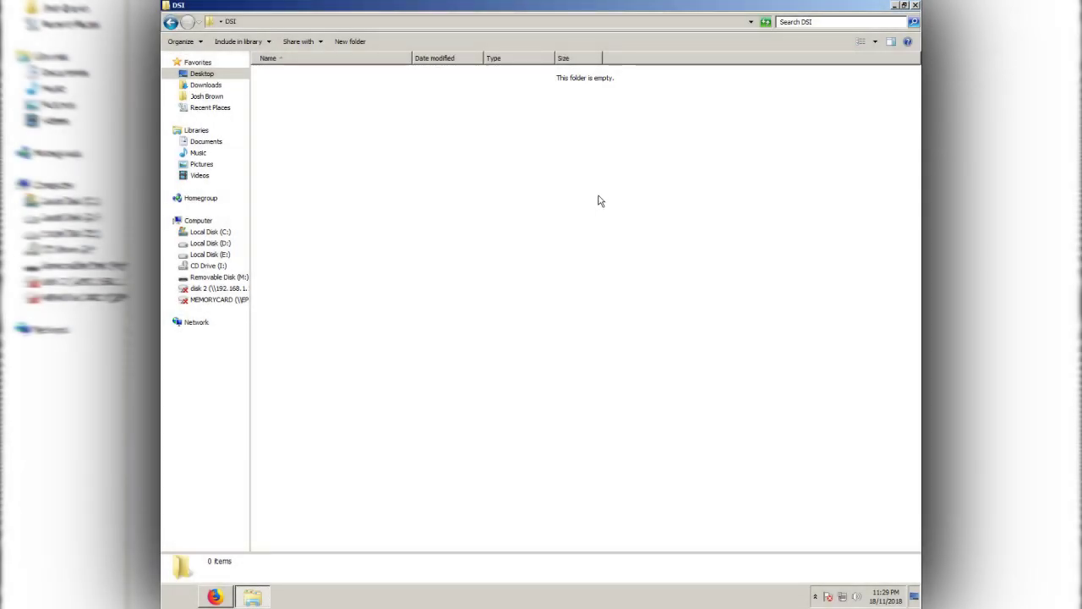
Open Removable Disk (M:) from Computer to check its contents, and return to the drive overview
{"action": "left_click", "coordinate": [201, 221]}
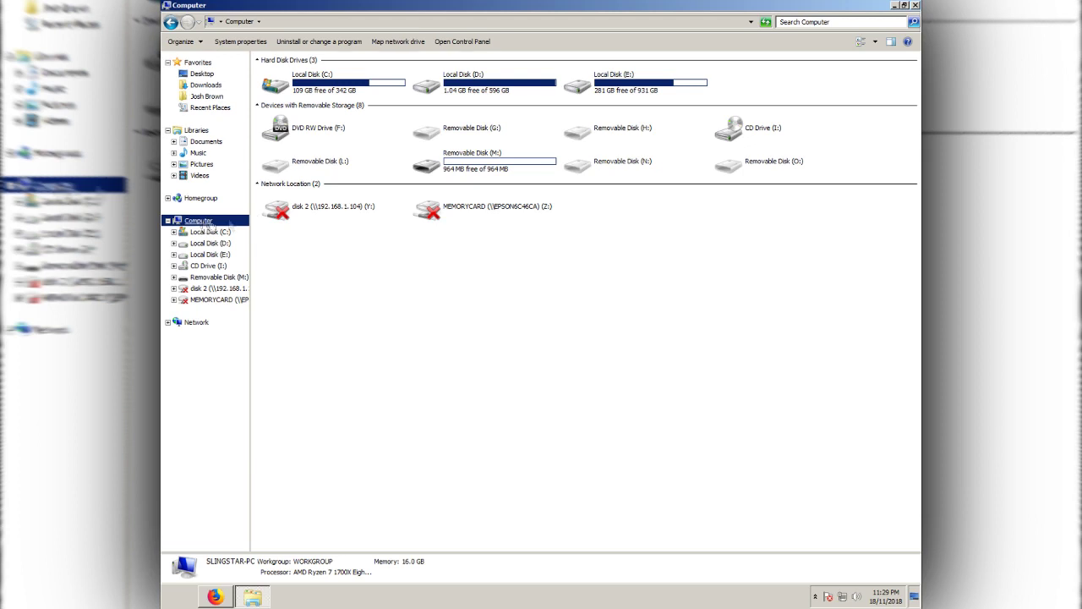
{"action": "double_click", "coordinate": [448, 169]}
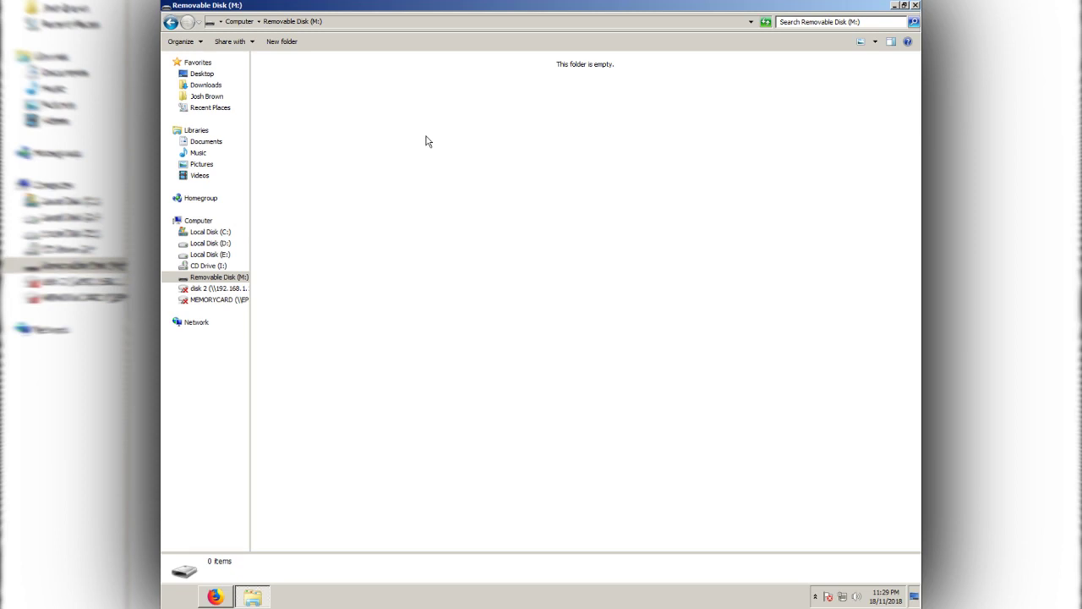
{"action": "left_click", "coordinate": [239, 21]}
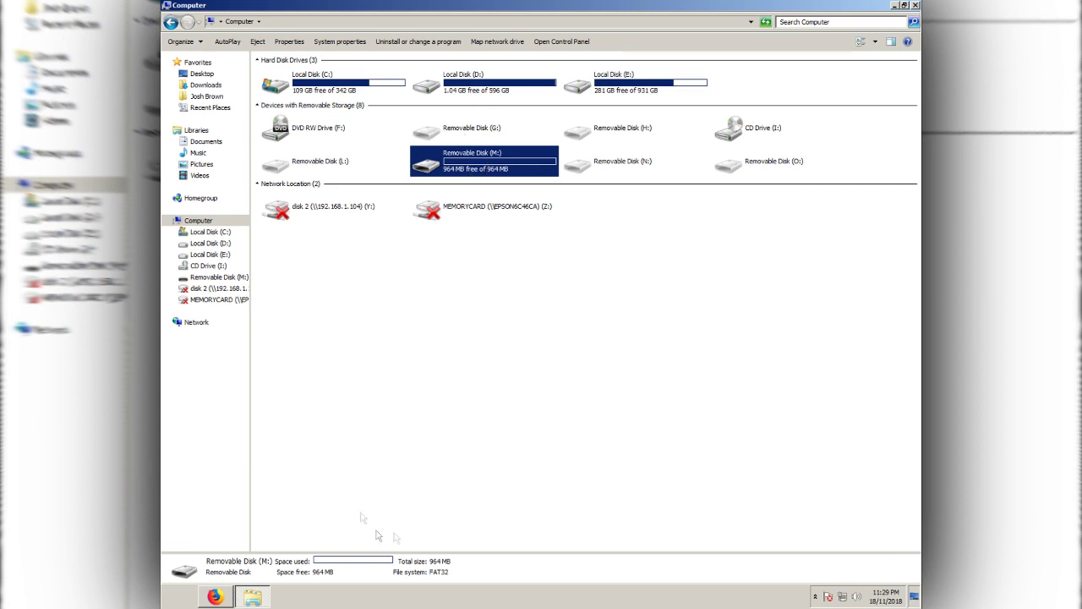
Set up formatting of Removable Disk (M:) with the FAT32 file system, default allocation size and volume label DSI
{"action": "right_click", "coordinate": [454, 154]}
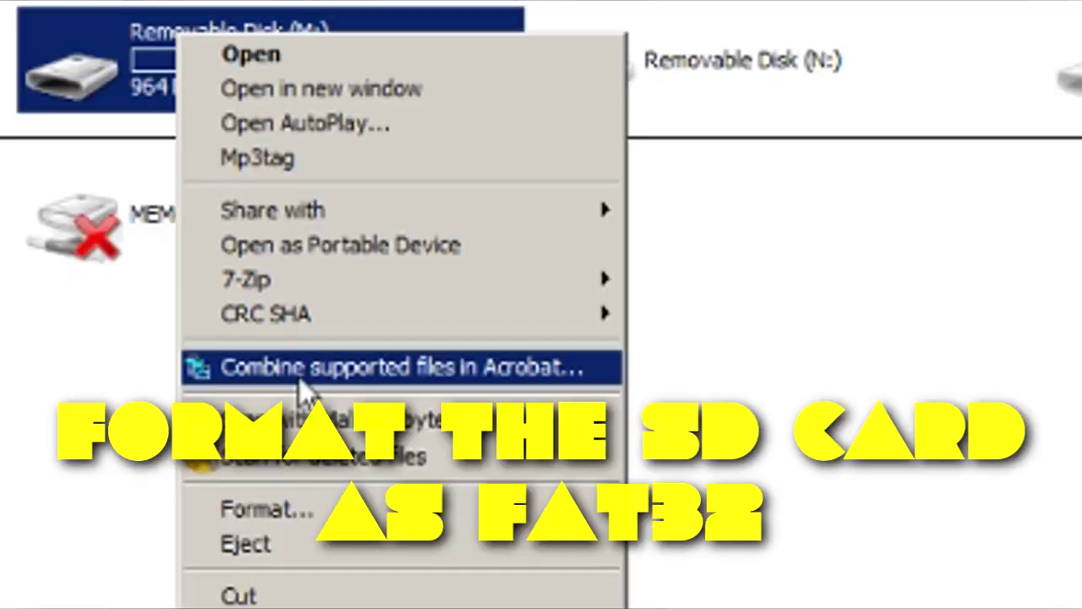
{"action": "left_click", "coordinate": [478, 293]}
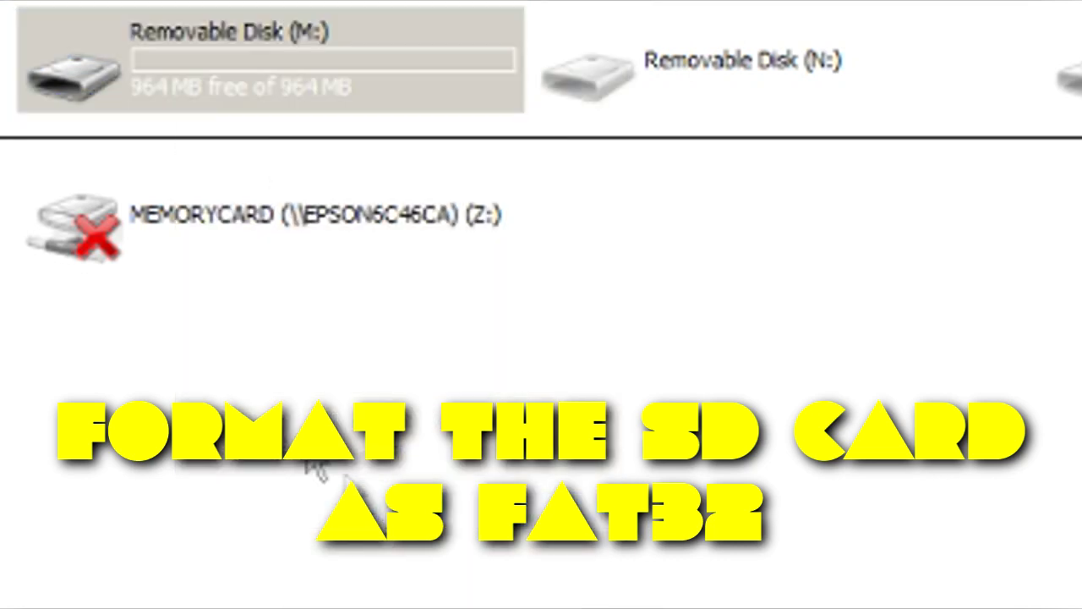
{"action": "left_click", "coordinate": [118, 25]}
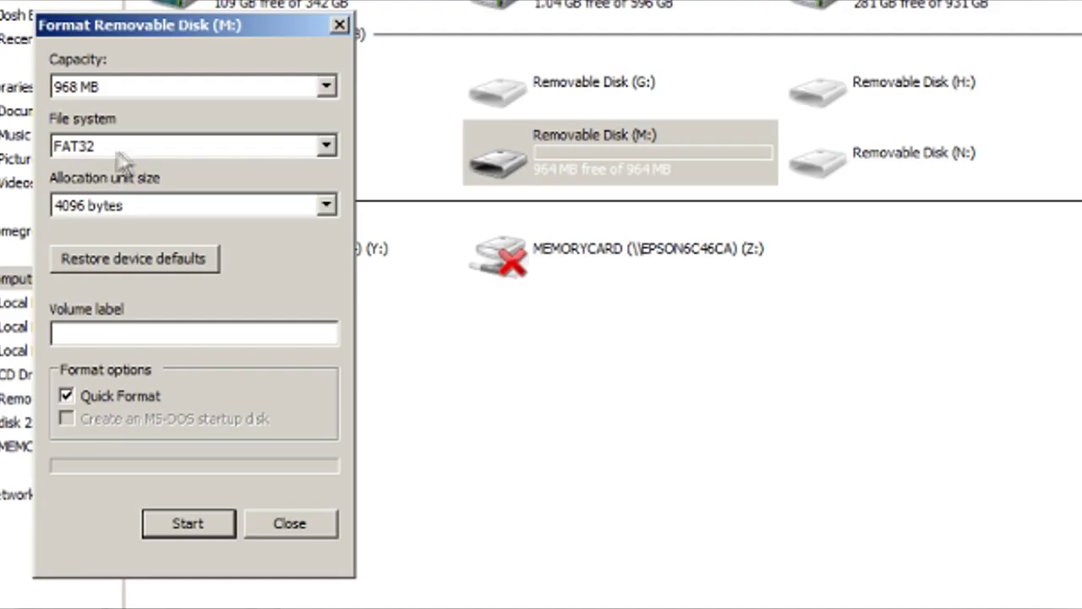
{"action": "left_click", "coordinate": [83, 150]}
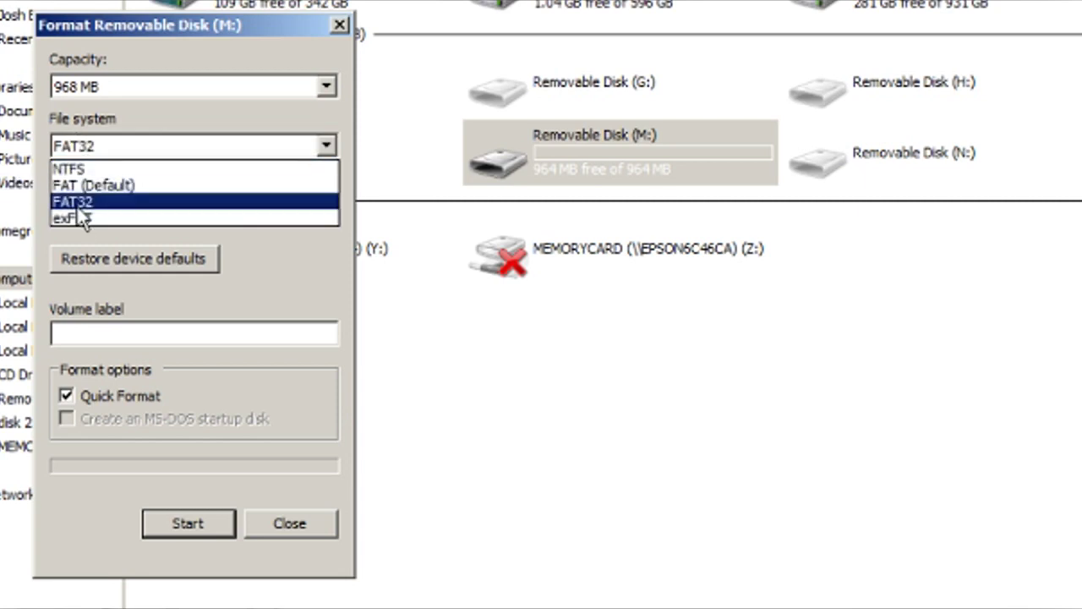
{"action": "left_click", "coordinate": [76, 206]}
{"action": "left_click", "coordinate": [132, 200]}
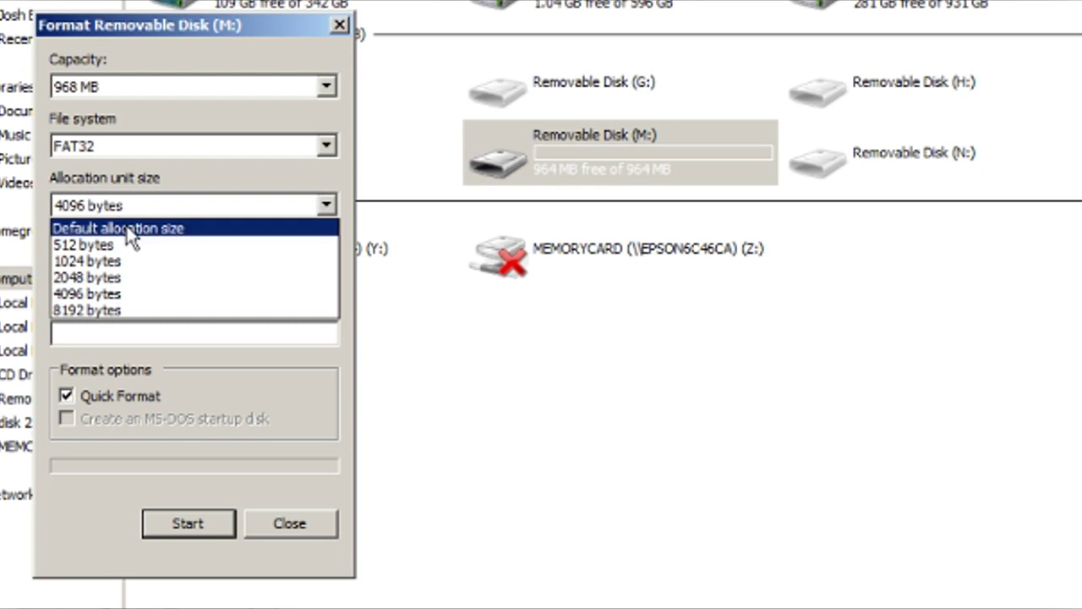
{"action": "left_click", "coordinate": [127, 230]}
{"action": "left_click", "coordinate": [121, 333]}
{"action": "type", "text": "DSI"}
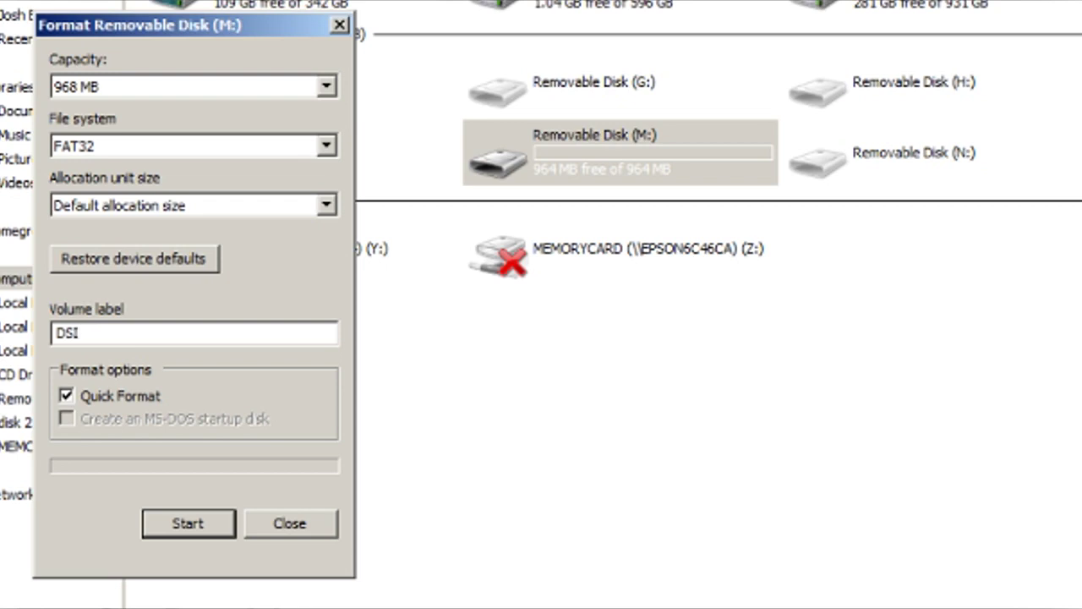
Run the quick format of Removable Disk (M:), accepting to format it even though the drive is in use
{"action": "left_click", "coordinate": [201, 523]}
{"action": "left_click", "coordinate": [818, 458]}
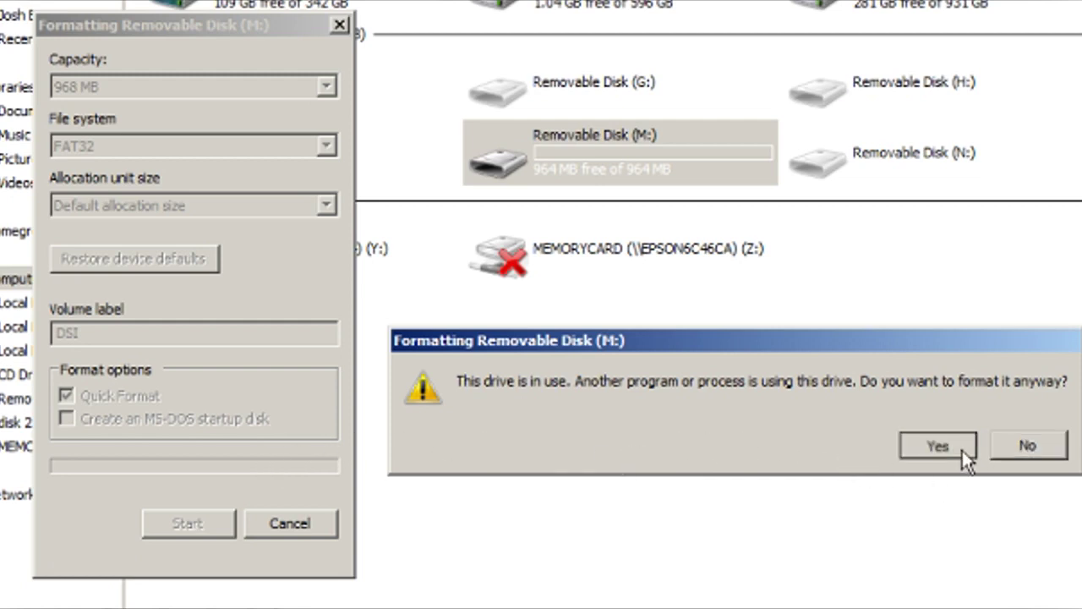
{"action": "left_click", "coordinate": [937, 446]}
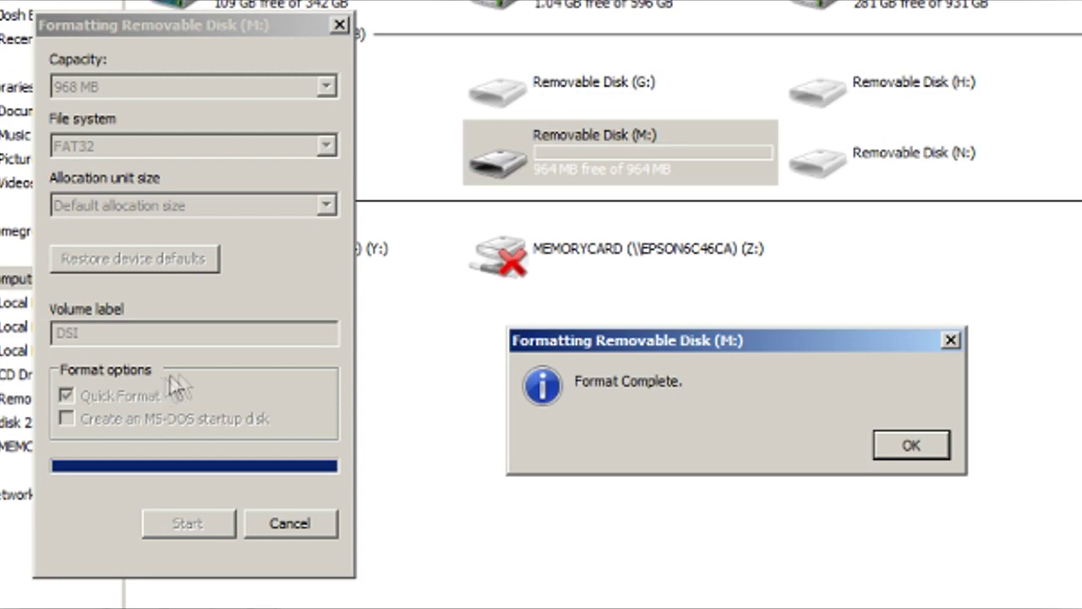
{"action": "left_click", "coordinate": [913, 454]}
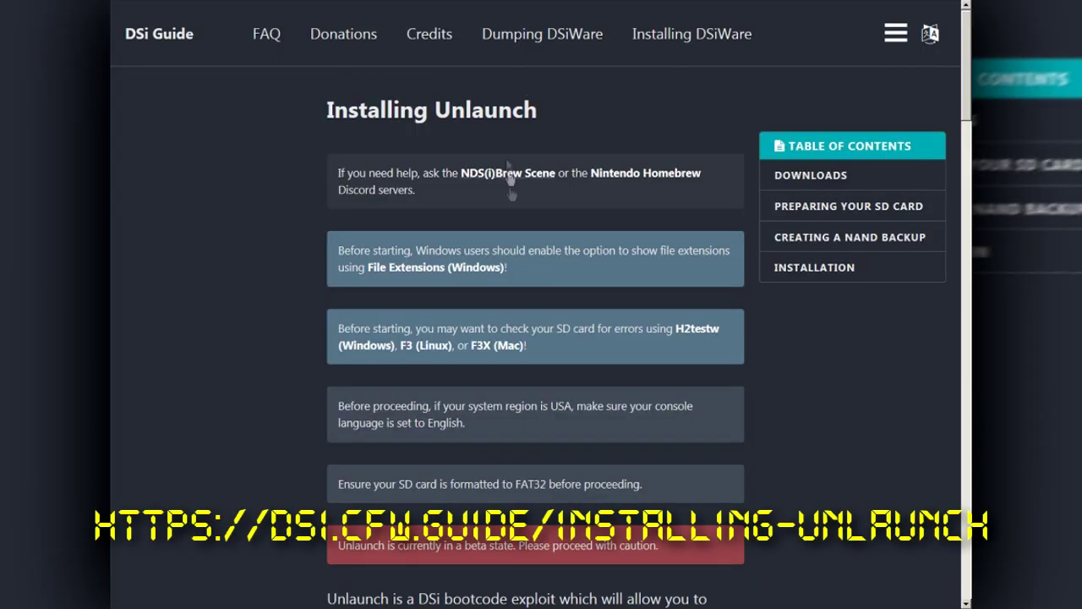
{"action": "left_click_drag", "start_coordinate": [317, 126], "coordinate": [546, 111]}
{"action": "left_click", "coordinate": [536, 113]}
{"action": "left_click", "coordinate": [434, 110]}
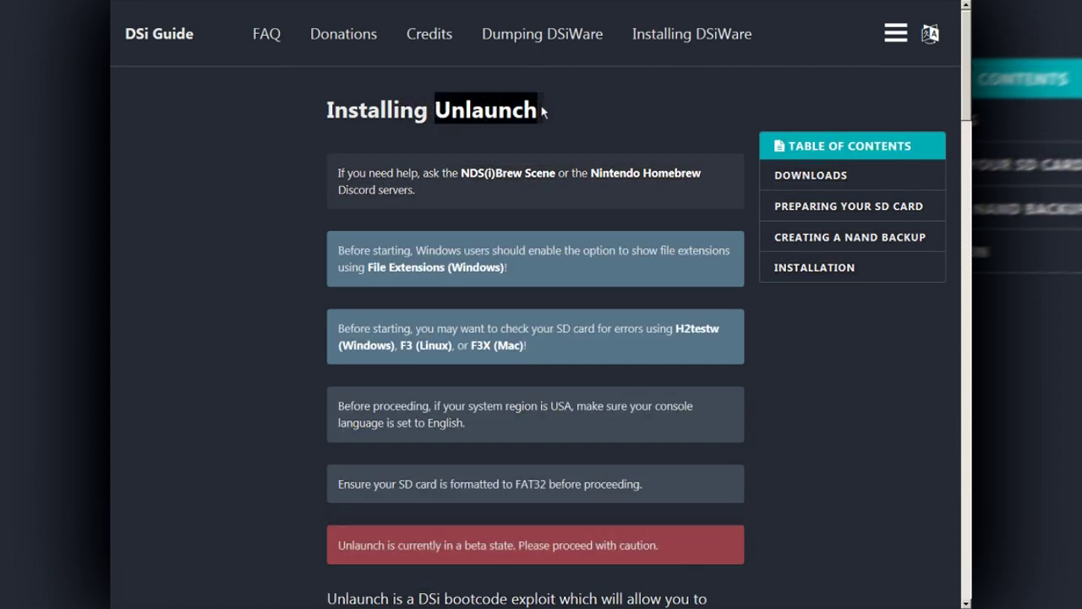
{"action": "left_click", "coordinate": [362, 602]}
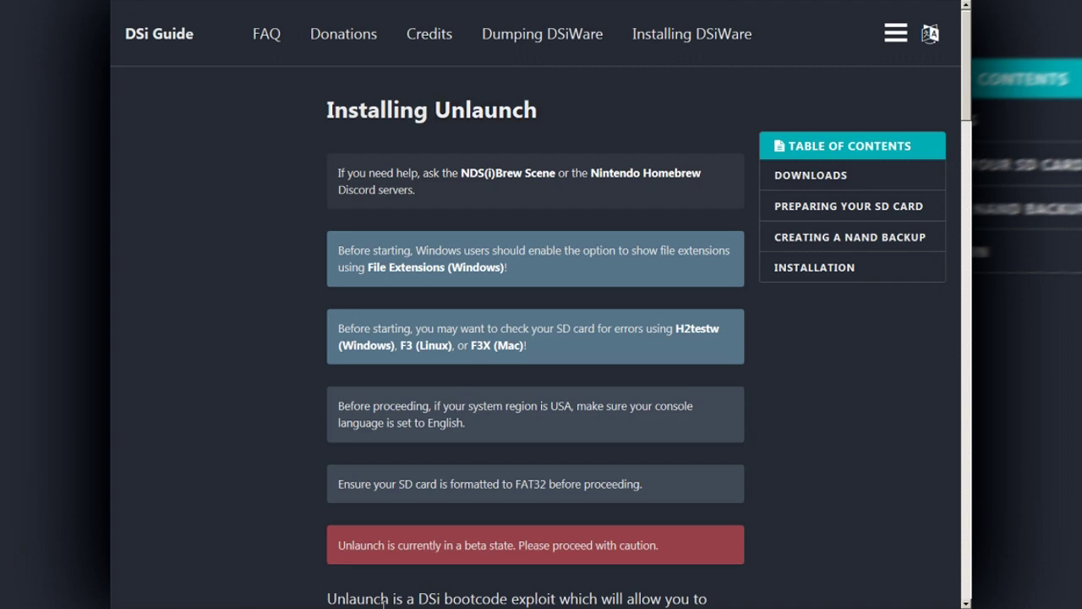
Download the latest Unlaunch release, unlau18.zip, from the guide's Downloads section and save it in the DSI folder
{"action": "scroll", "coordinate": [380, 566], "scroll_direction": "down", "scroll_amount": 2}
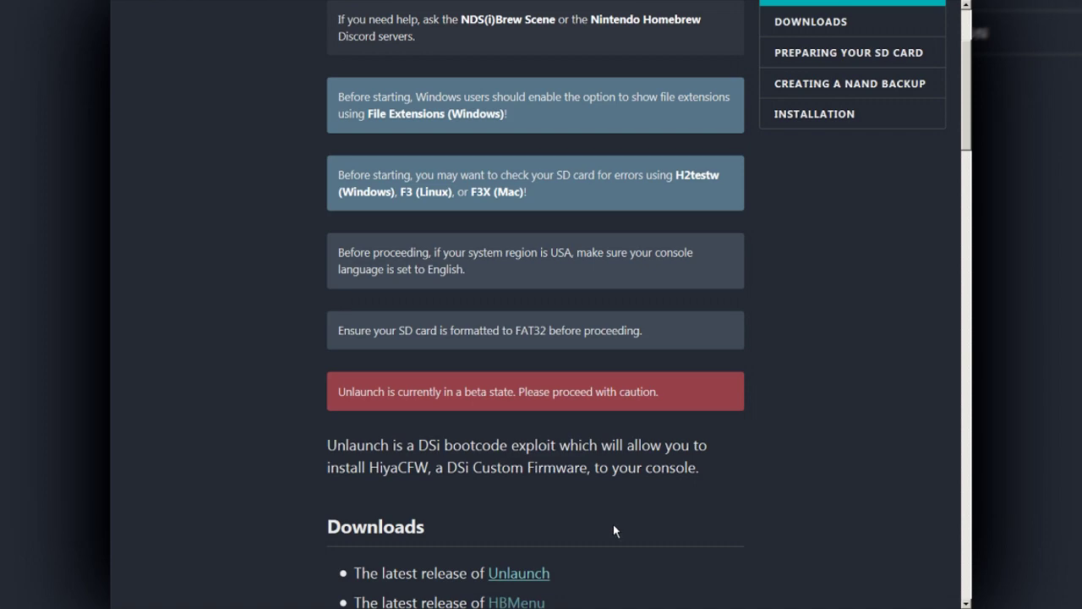
{"action": "scroll", "coordinate": [612, 524], "scroll_direction": "down", "scroll_amount": 2}
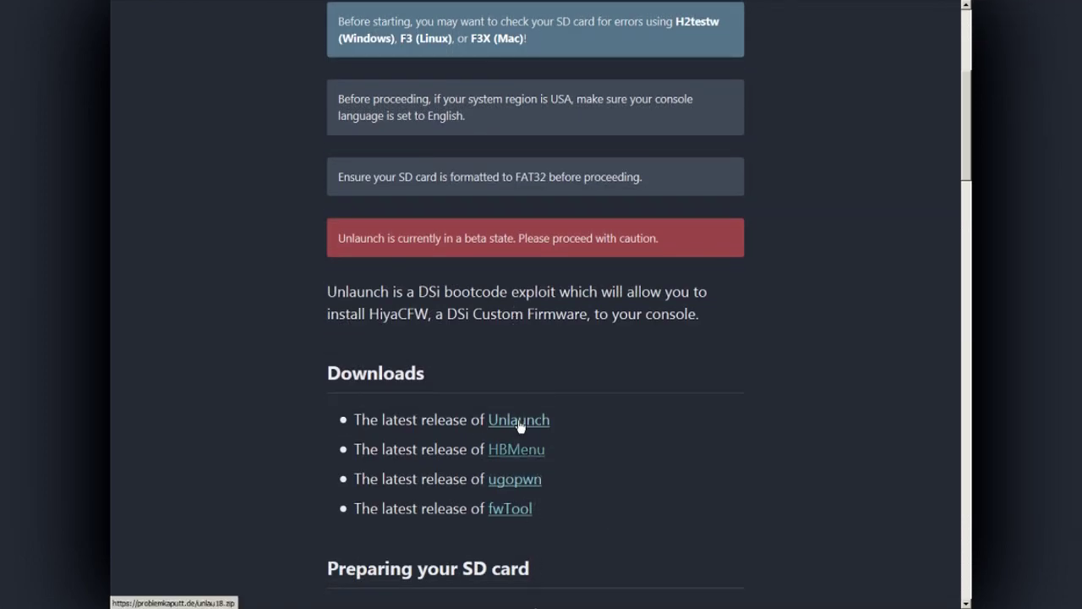
{"action": "left_click", "coordinate": [525, 422]}
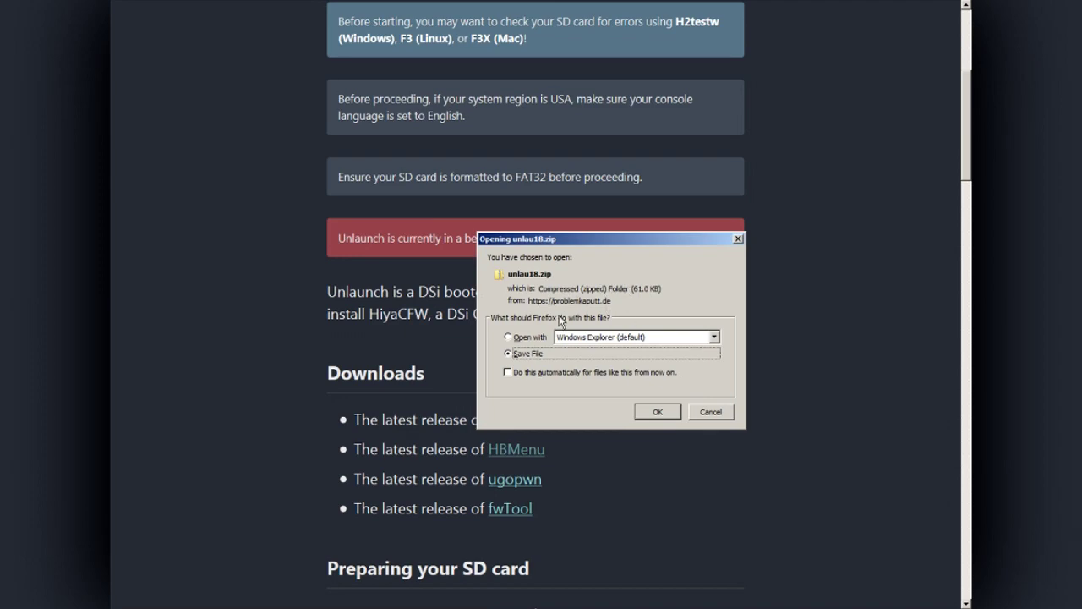
{"action": "left_click", "coordinate": [642, 413]}
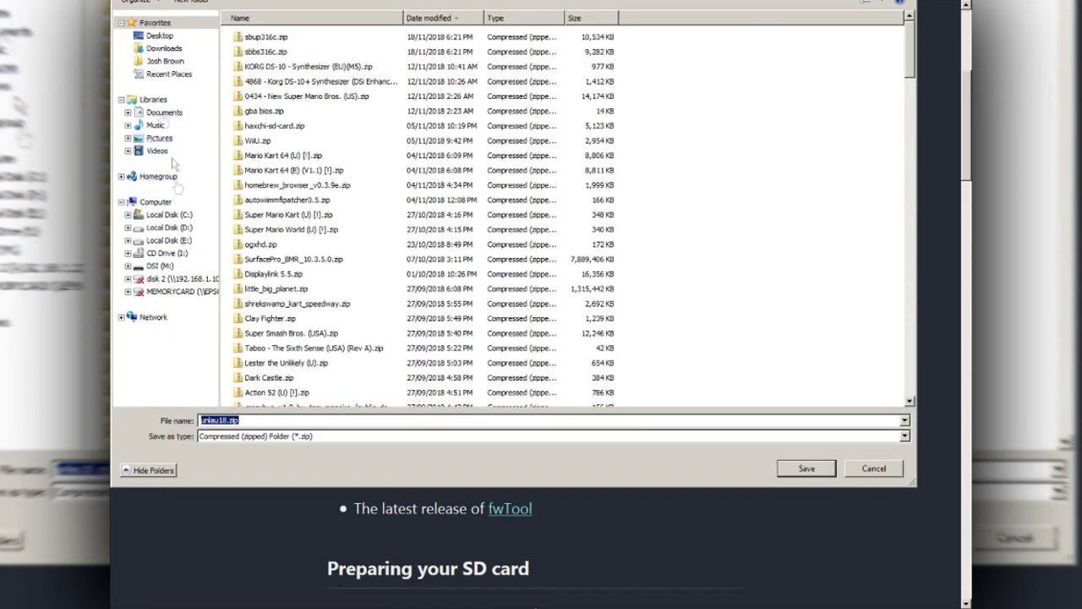
{"action": "left_click", "coordinate": [162, 50]}
{"action": "key", "text": "Return"}
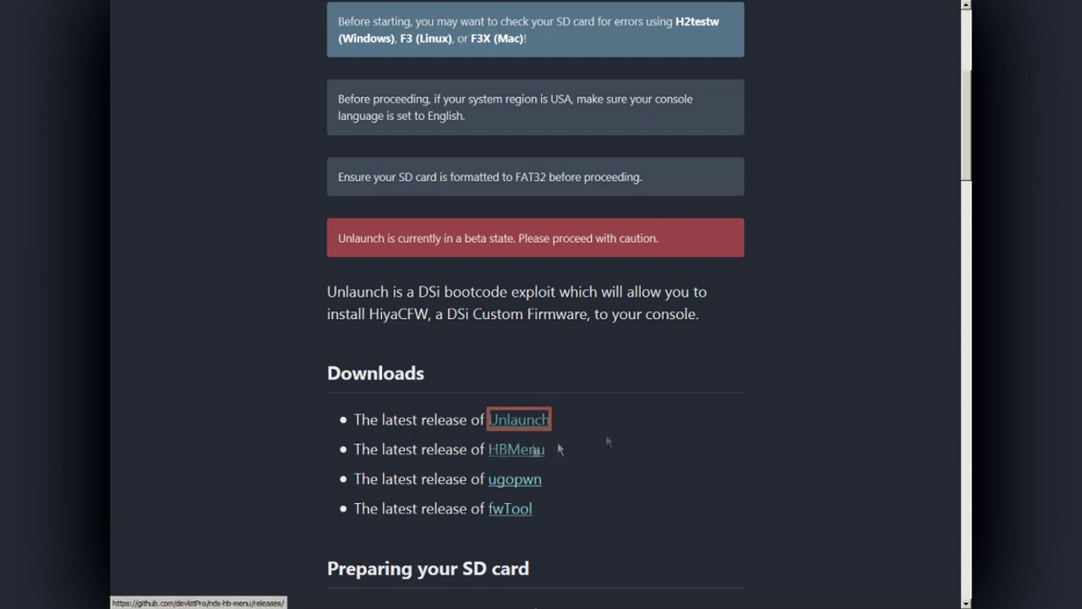
Download hbmenu-0.7.1.tar.bz2 from the HBMenu releases page linked in the guide and save the file
{"action": "left_click", "coordinate": [525, 464]}
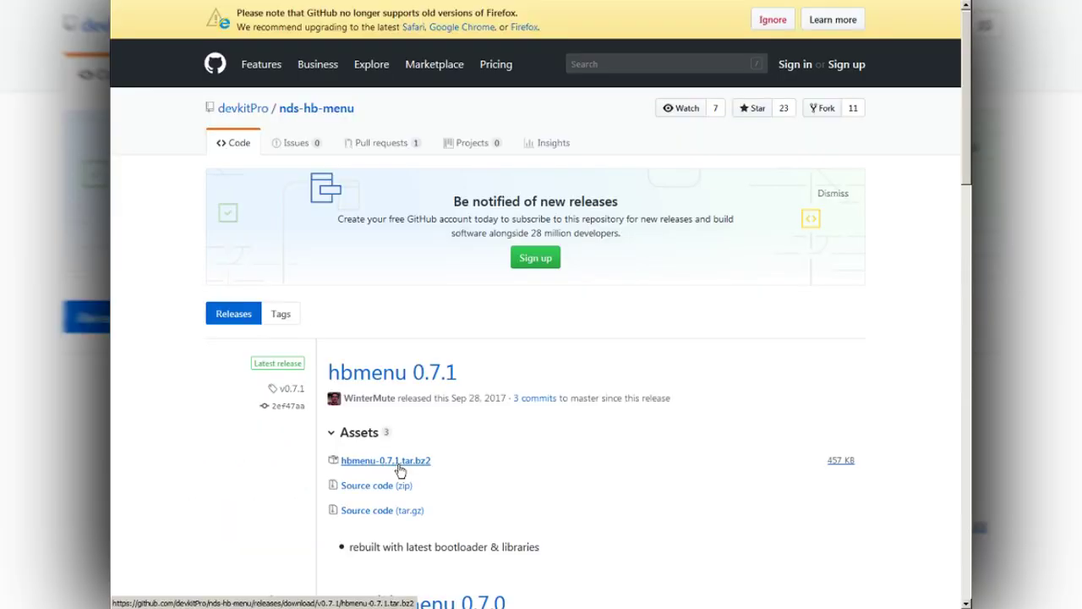
{"action": "left_click", "coordinate": [227, 371]}
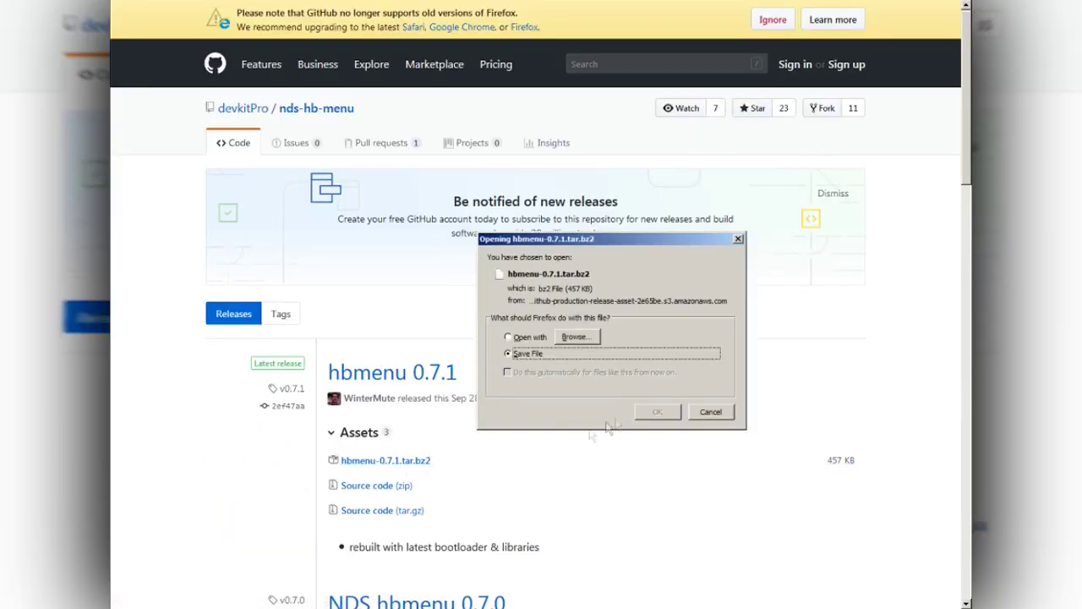
{"action": "left_click_drag", "start_coordinate": [533, 242], "coordinate": [413, 305]}
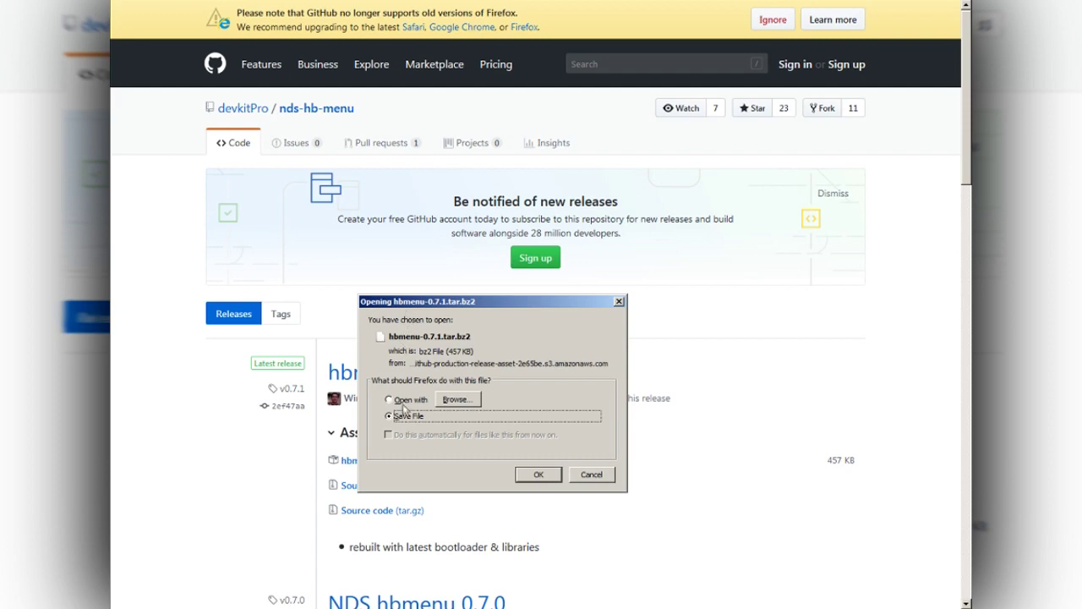
{"action": "left_click", "coordinate": [538, 475]}
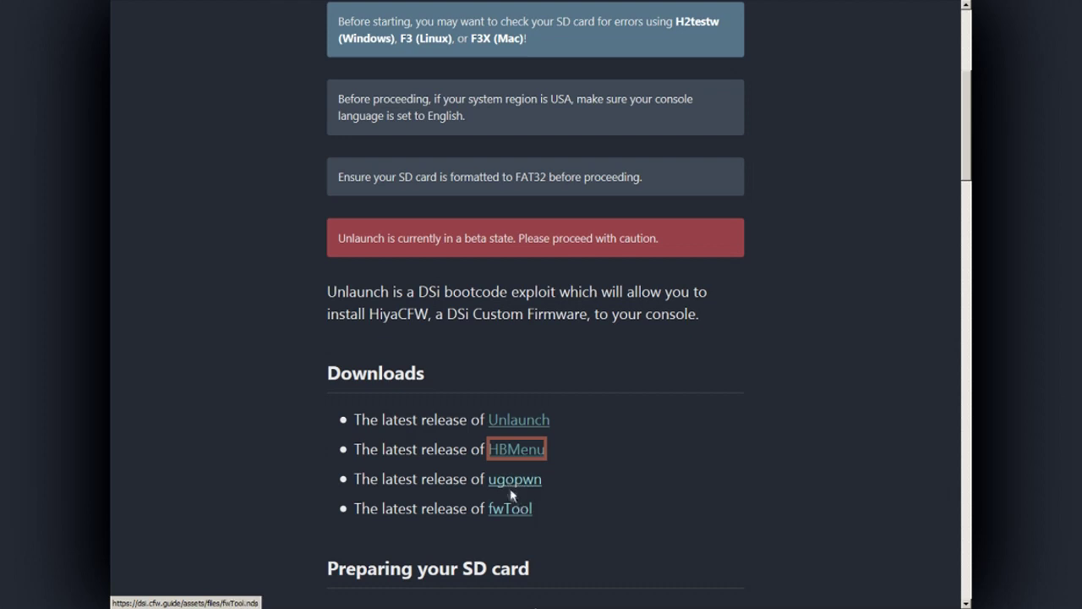
Download the latest ugopwn release from the guide and save ugopwn.zip in the DSI folder
{"action": "left_click", "coordinate": [507, 483]}
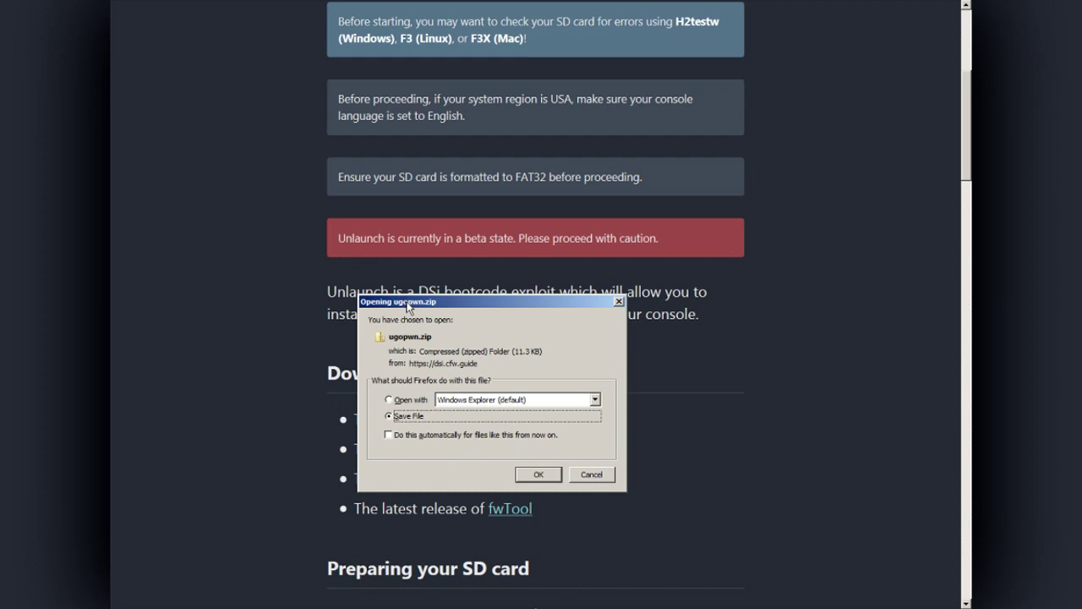
{"action": "left_click_drag", "start_coordinate": [409, 301], "coordinate": [456, 231]}
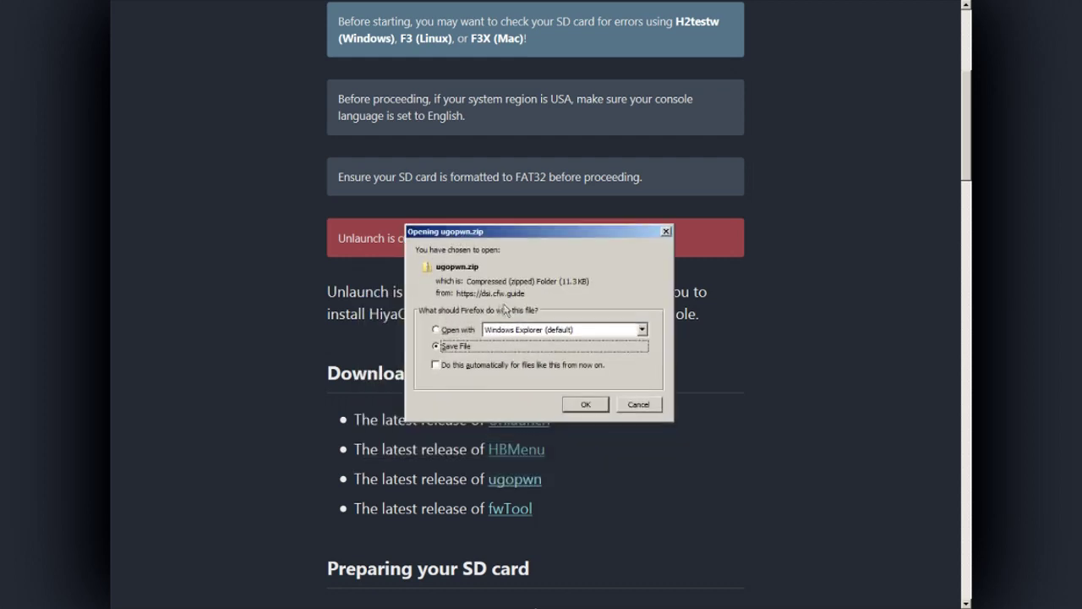
{"action": "left_click", "coordinate": [582, 405]}
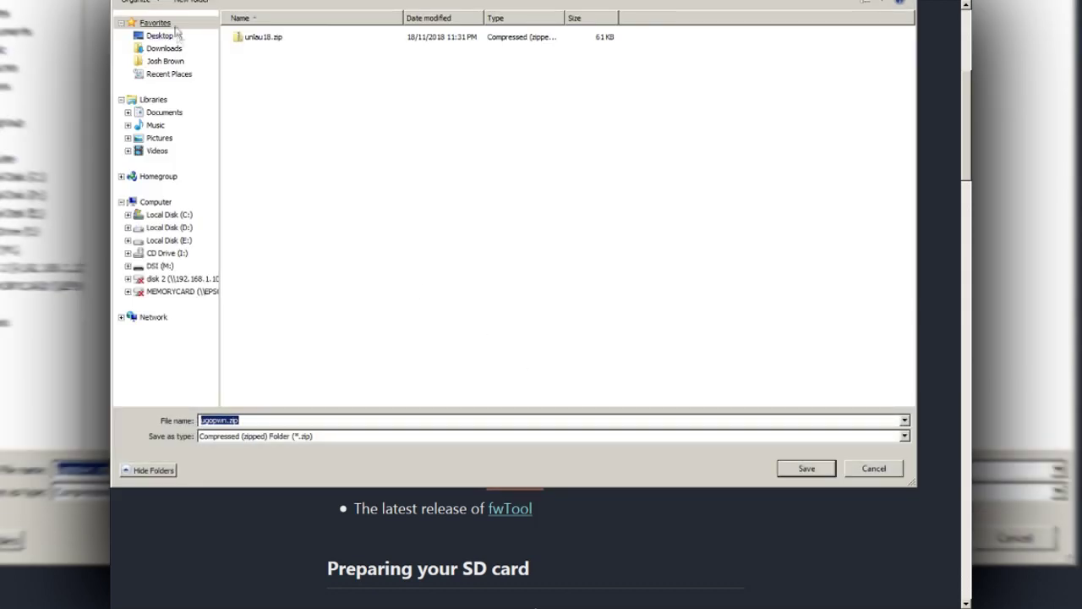
{"action": "left_click", "coordinate": [786, 472]}
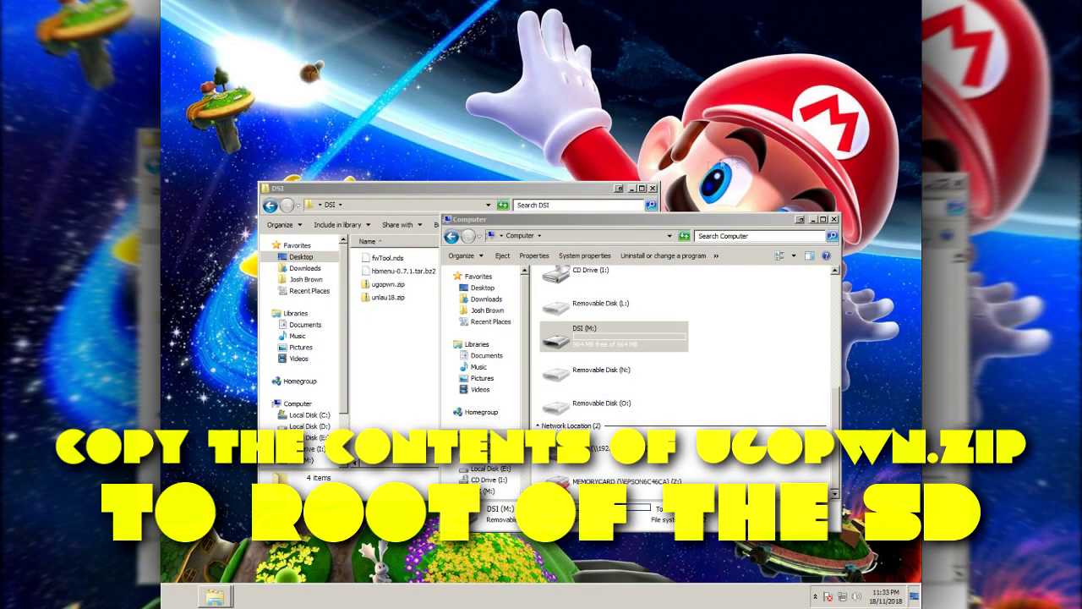
Copy the private folder and payload.dat from ugopwn.zip to the root of the DSI (M:) card
{"action": "left_click", "coordinate": [572, 347]}
{"action": "double_click", "coordinate": [571, 346]}
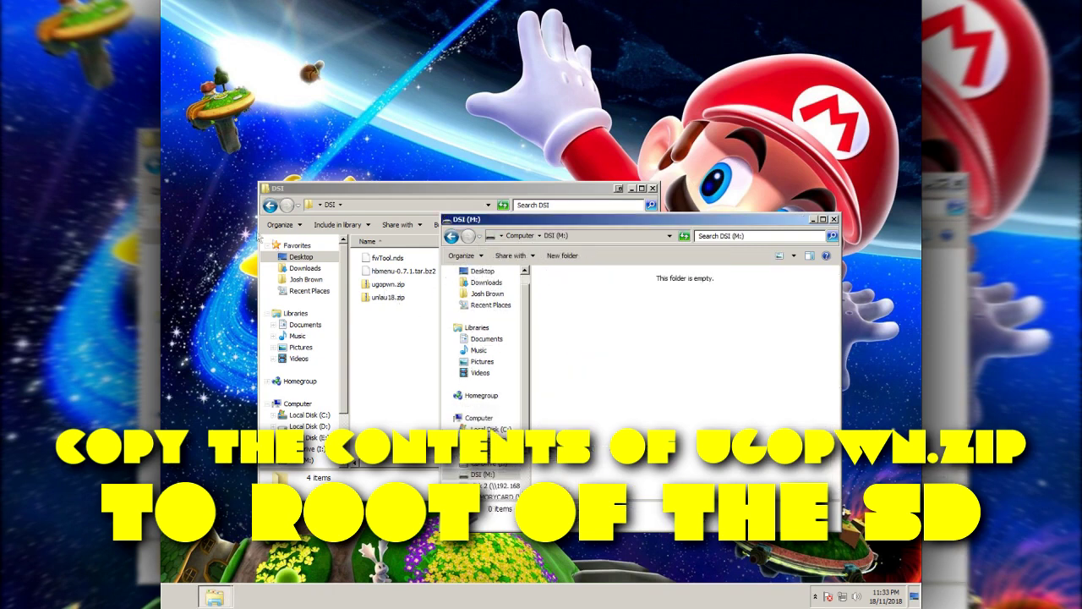
{"action": "double_click", "coordinate": [382, 285]}
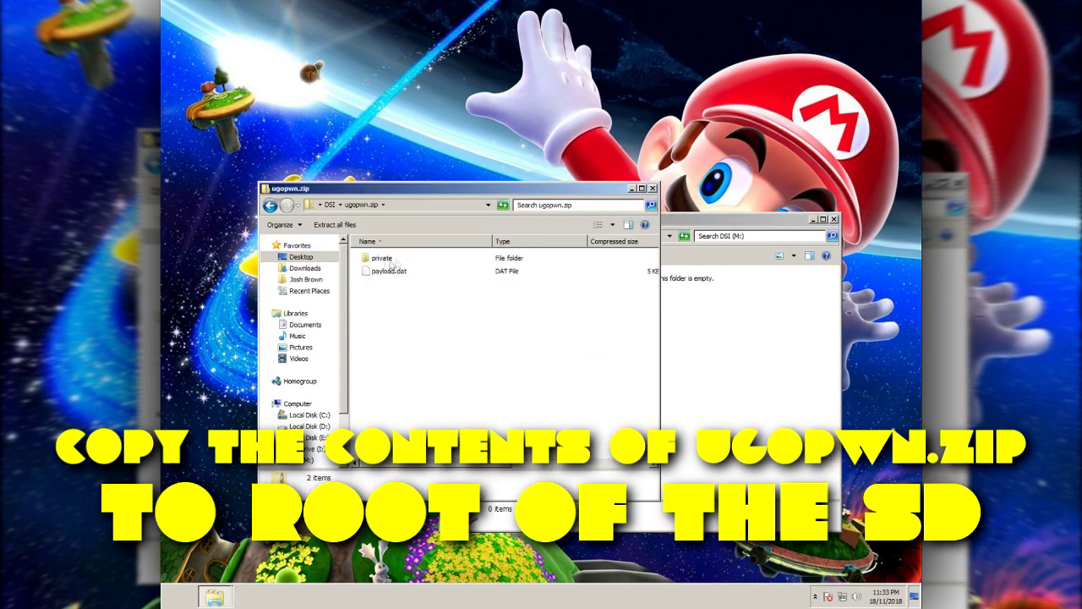
{"action": "left_click_drag", "start_coordinate": [392, 303], "coordinate": [775, 397]}
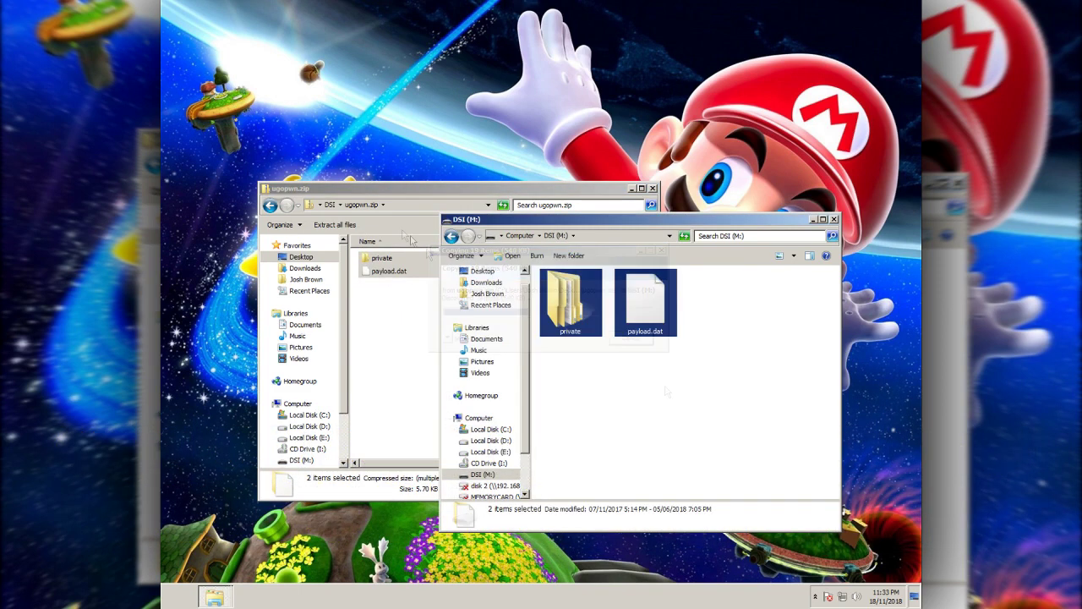
Copy fwTool.nds from the DSI download folder to the root of the DSI (M:) card
{"action": "left_click", "coordinate": [329, 206]}
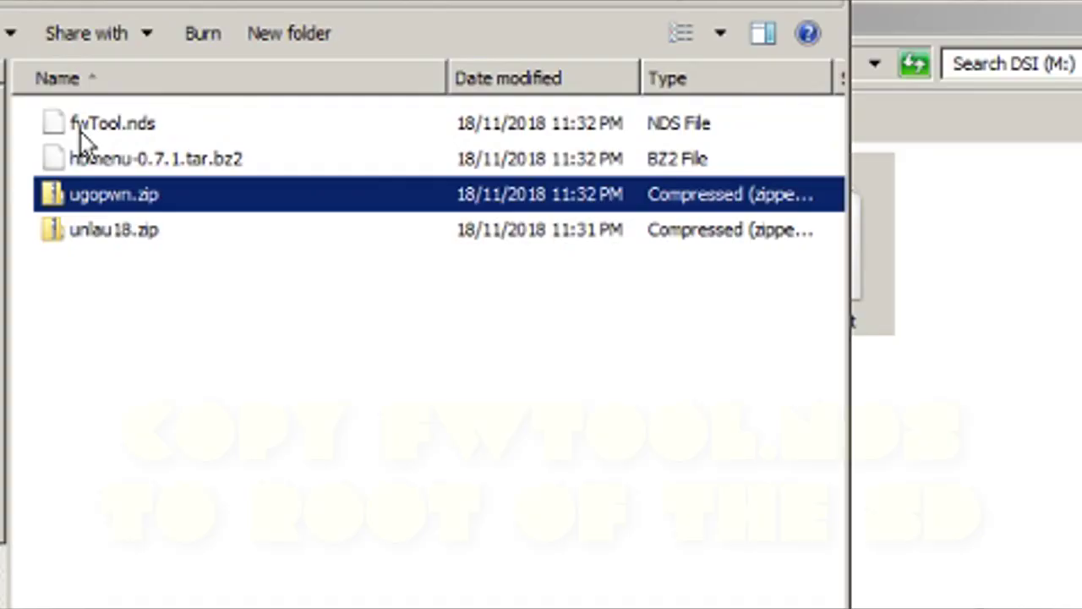
{"action": "left_click", "coordinate": [381, 260]}
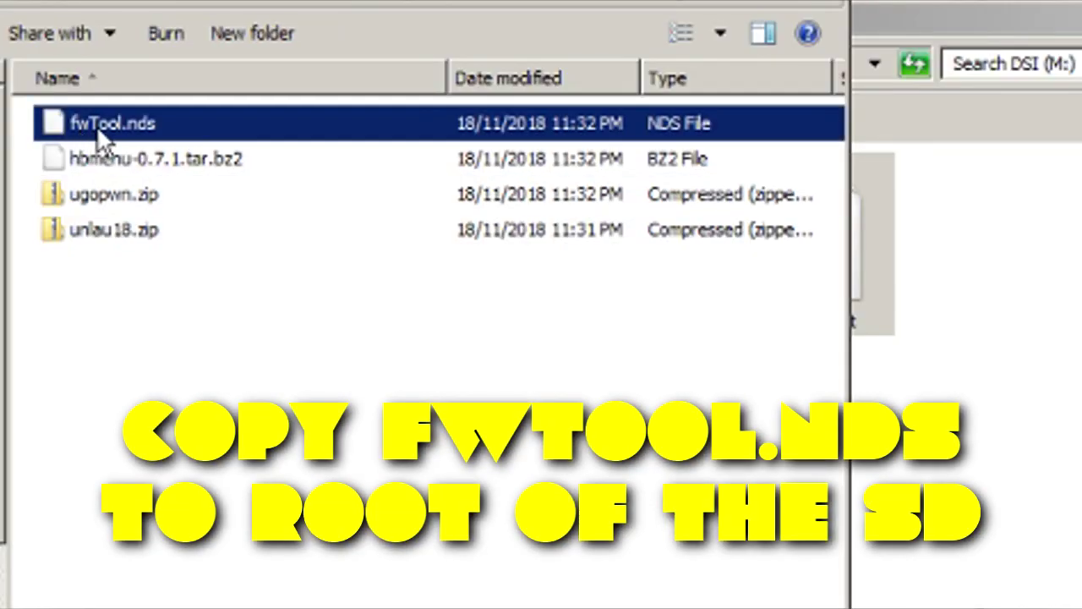
{"action": "left_click_drag", "start_coordinate": [93, 124], "coordinate": [1064, 441]}
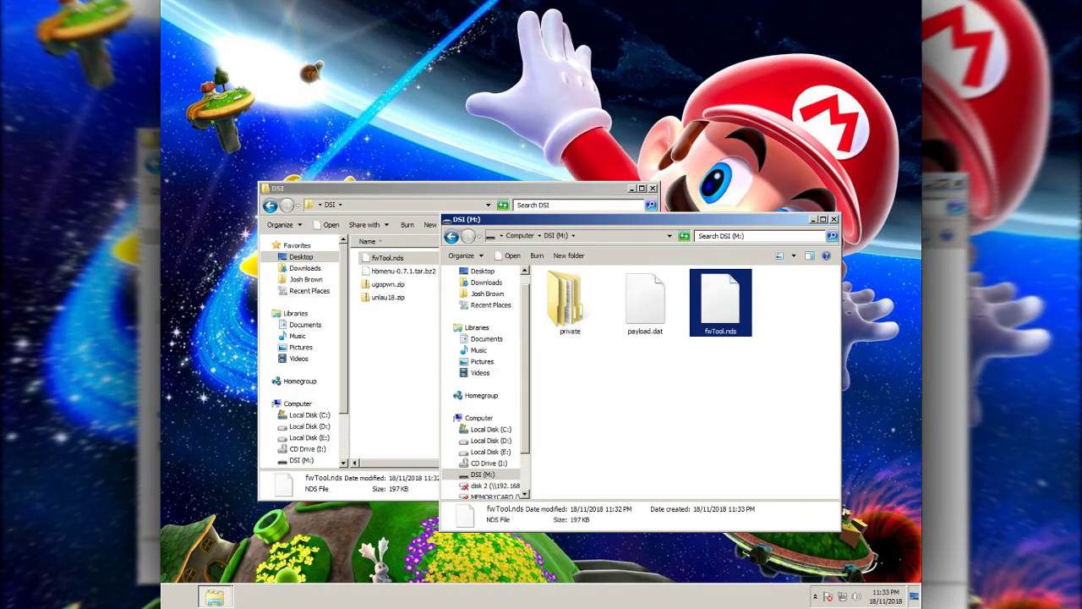
{"action": "left_click", "coordinate": [435, 365]}
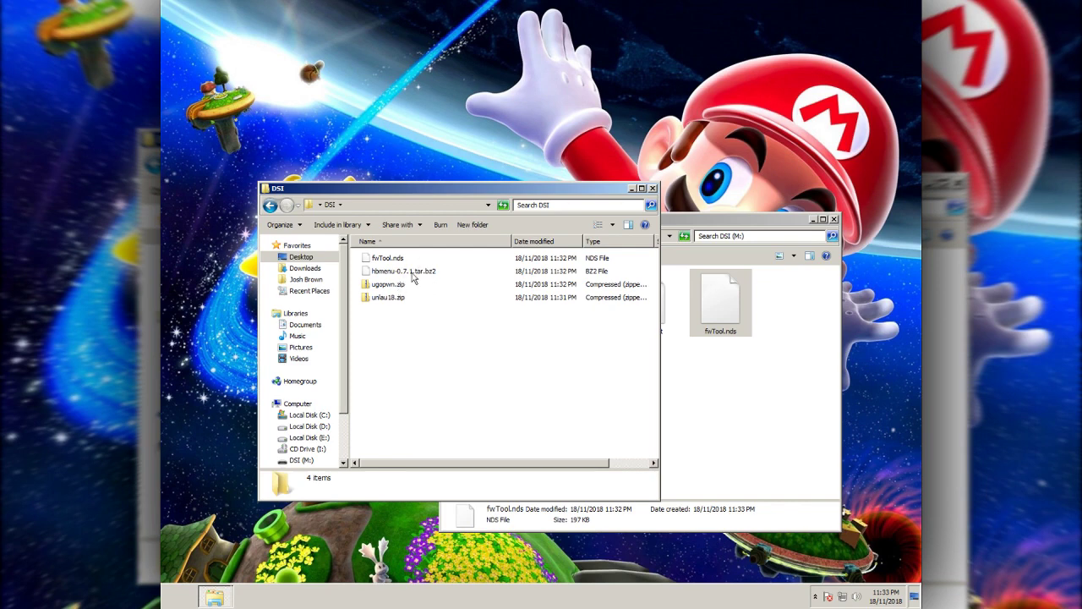
Open hbmenu-0.7.1.tar.bz2 from the DSI download folder as an archive in 7-Zip
{"action": "left_click", "coordinate": [408, 271]}
{"action": "right_click", "coordinate": [409, 273]}
{"action": "left_click", "coordinate": [439, 445]}
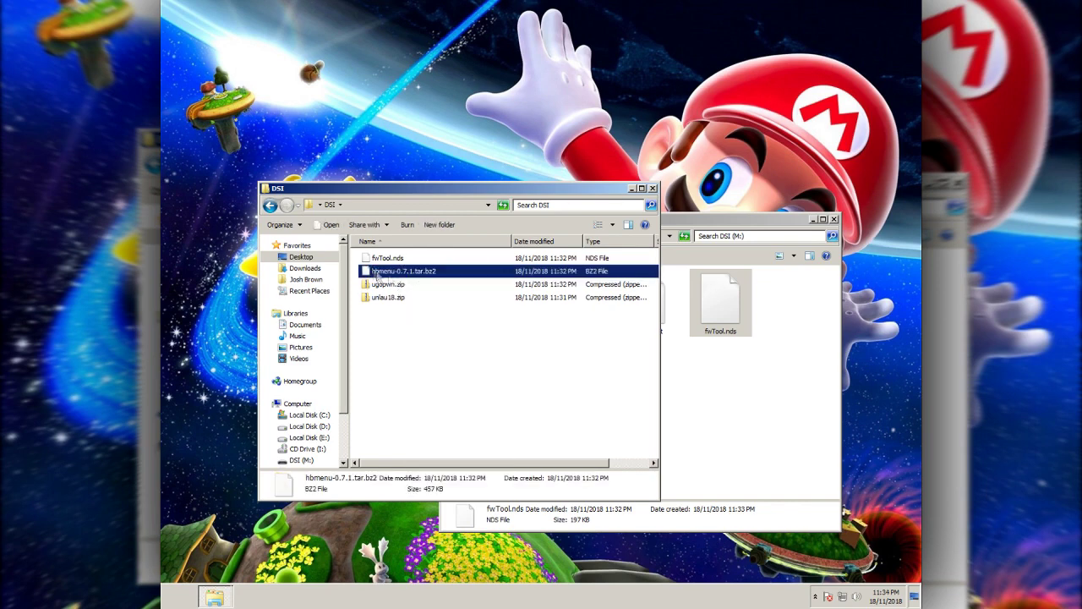
{"action": "left_click", "coordinate": [458, 274]}
{"action": "right_click", "coordinate": [369, 273]}
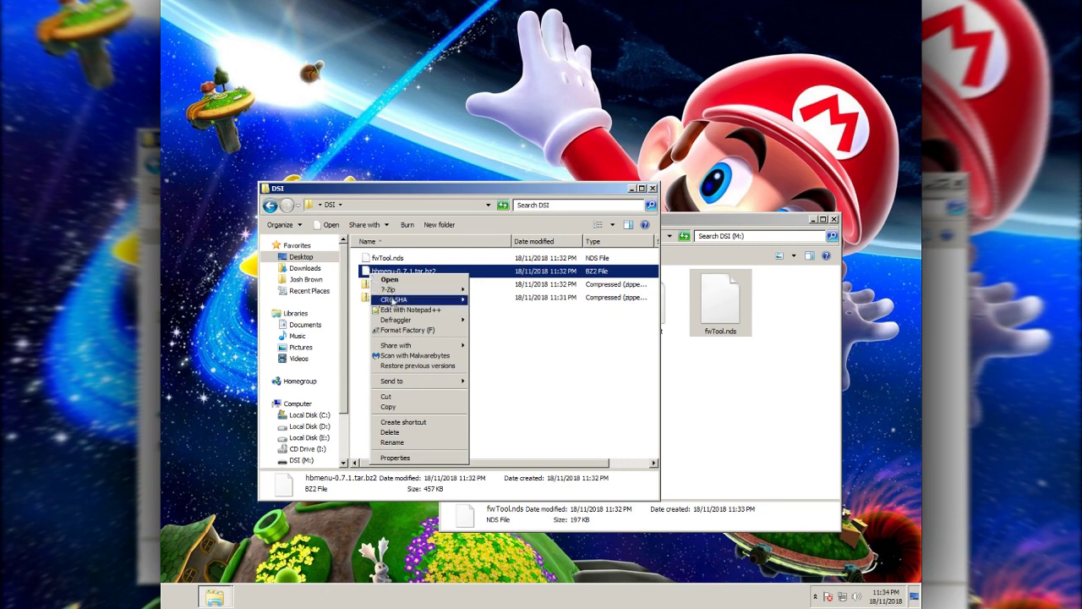
{"action": "mouse_move", "coordinate": [391, 291]}
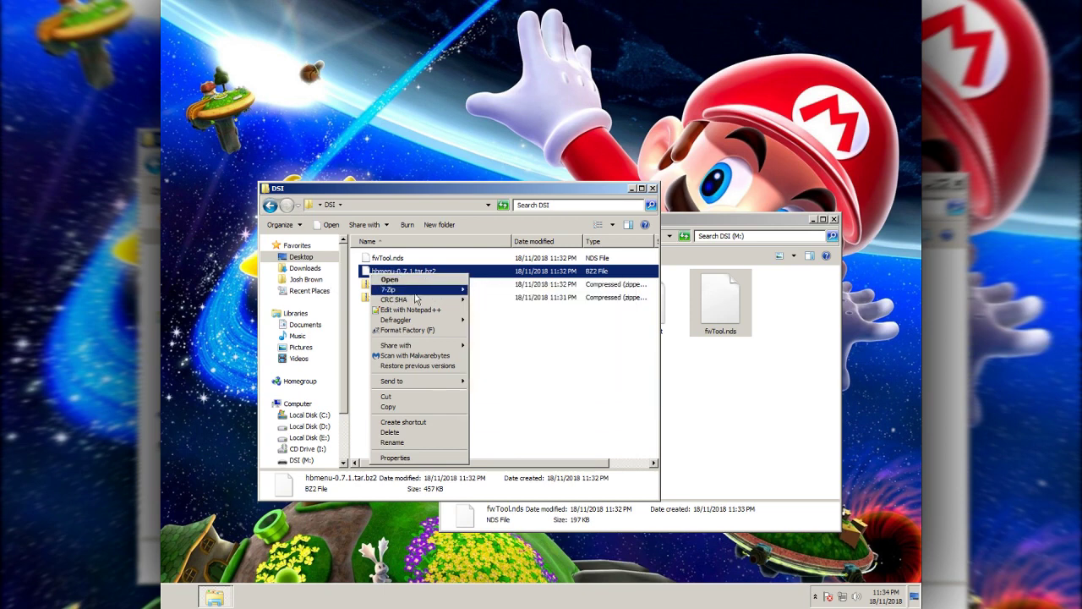
{"action": "left_click", "coordinate": [490, 288]}
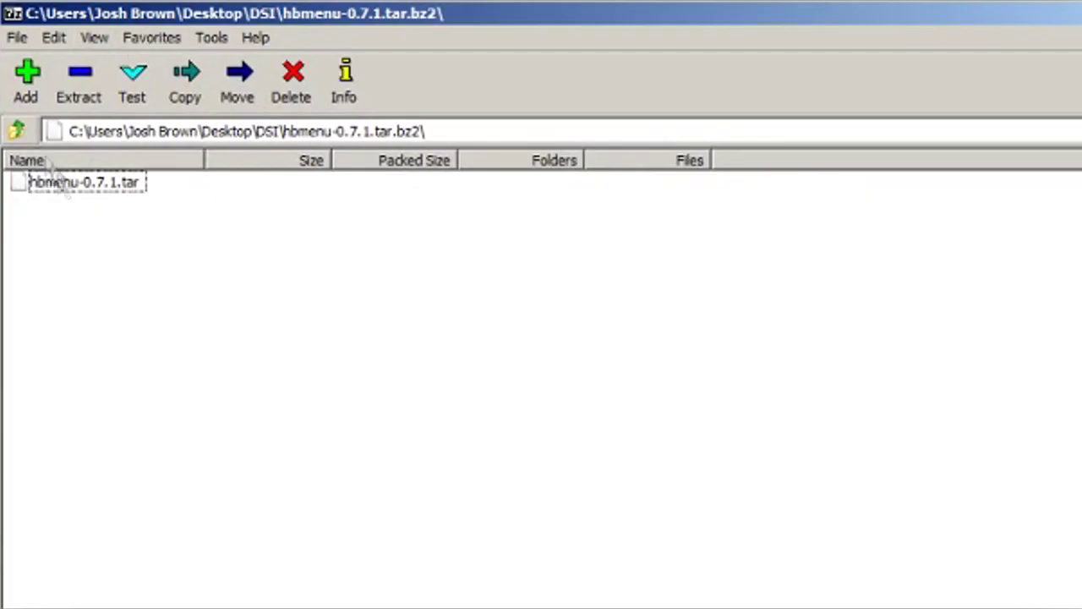
Copy everything in the hbmenu folder of hbmenu-0.7.1.tar to the root of the DSI (M:) card and close the archive
{"action": "double_click", "coordinate": [196, 192]}
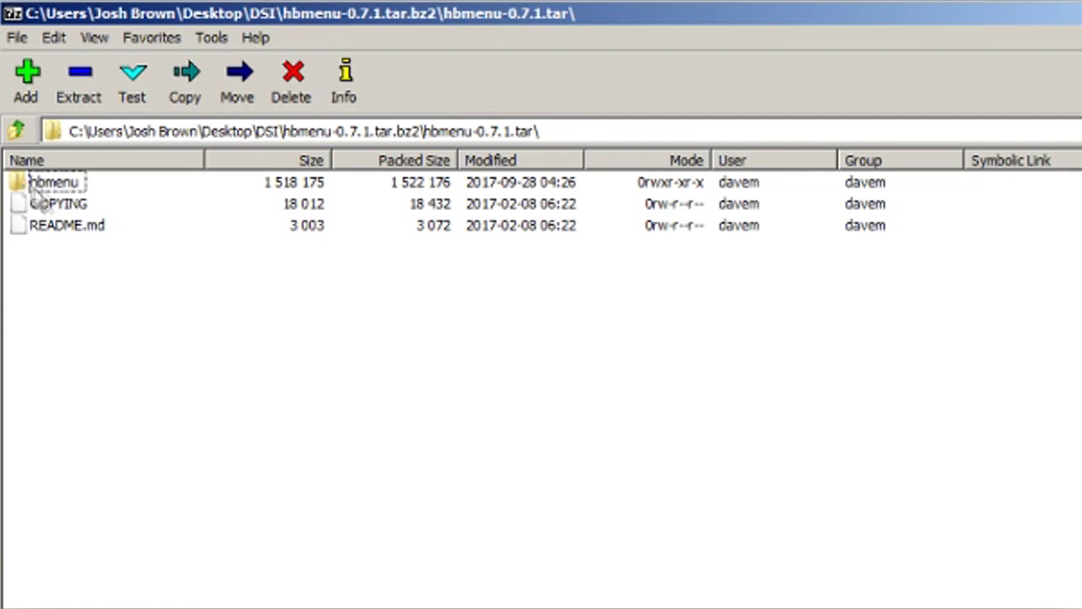
{"action": "double_click", "coordinate": [34, 185]}
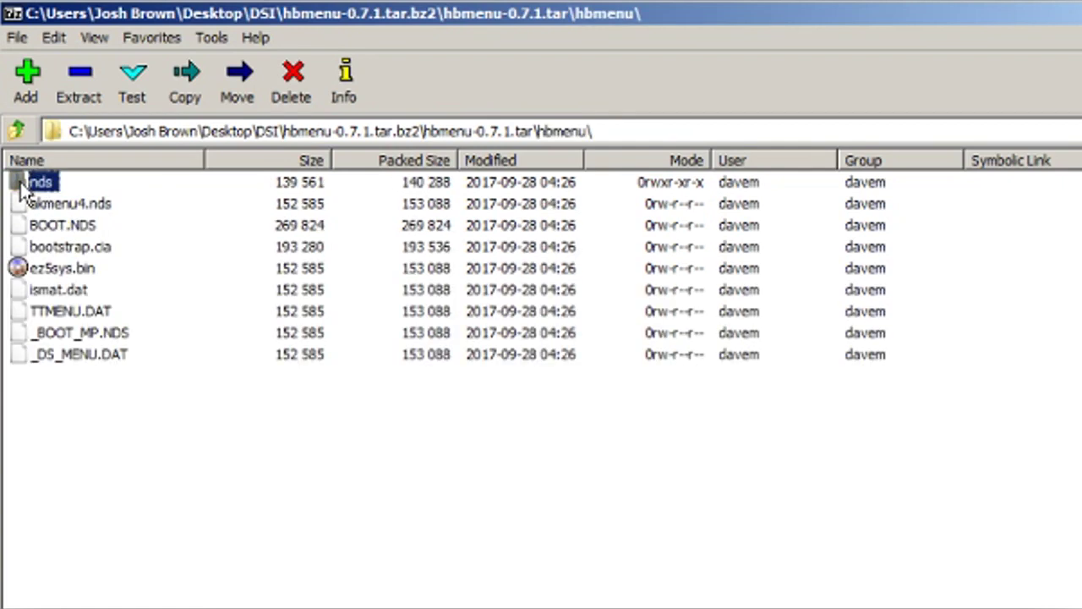
{"action": "left_click", "coordinate": [41, 230]}
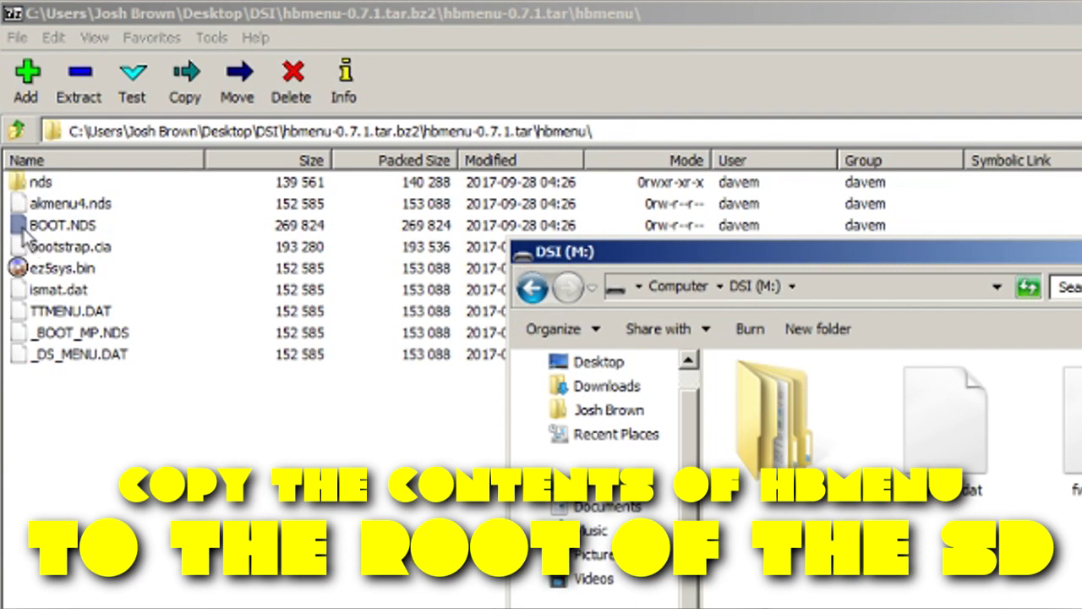
{"action": "left_click_drag", "start_coordinate": [140, 457], "coordinate": [845, 406]}
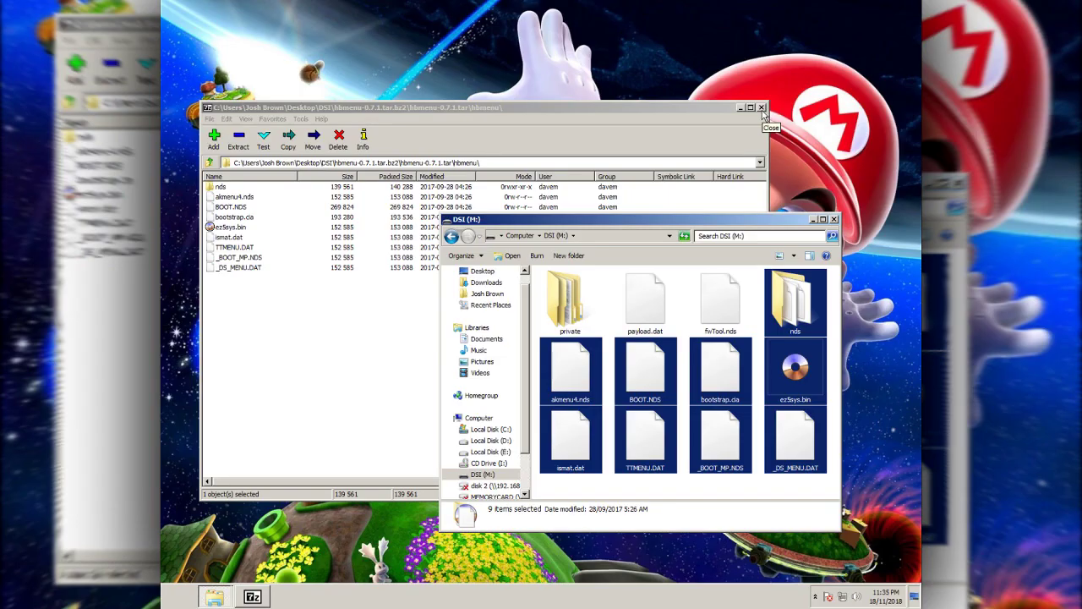
{"action": "left_click", "coordinate": [761, 107]}
Copy UNLAUNCH.DSI from unlau18.zip in the DSI download folder to the root of the DSI (M:) card
{"action": "left_click", "coordinate": [370, 194]}
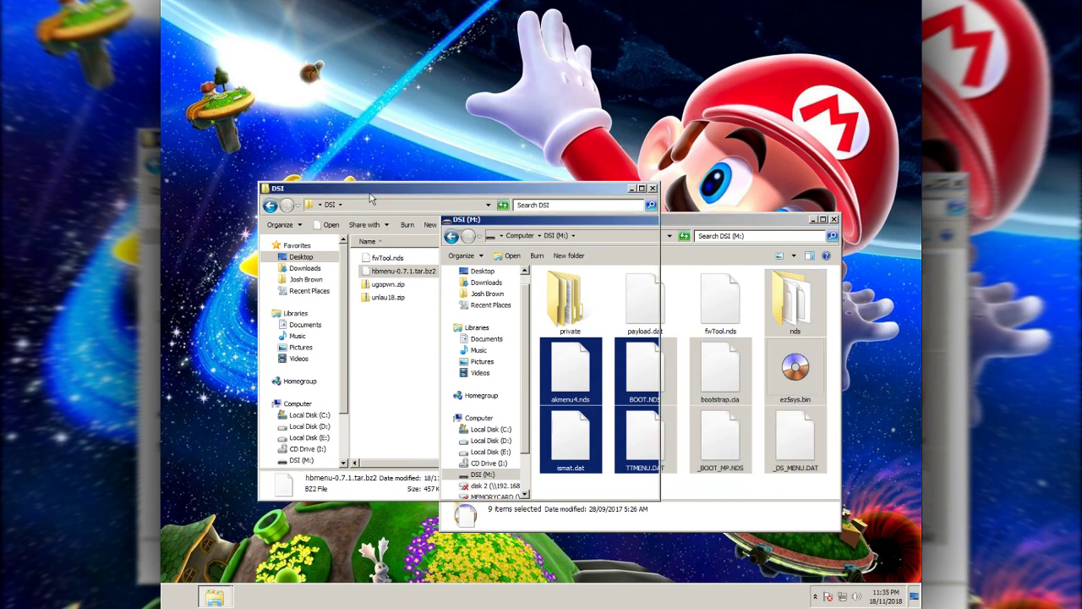
{"action": "double_click", "coordinate": [390, 299]}
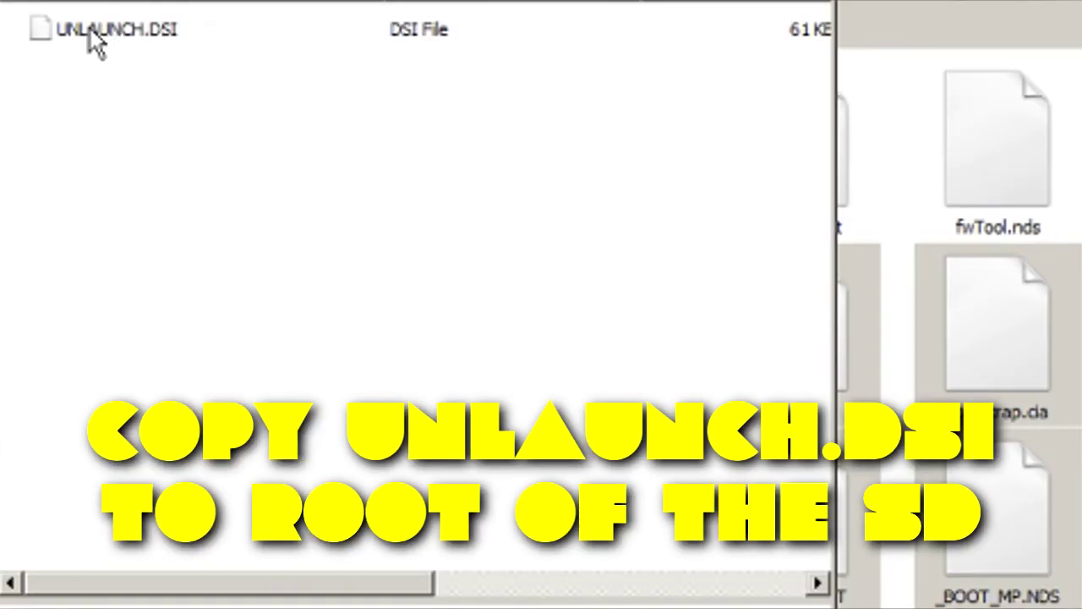
{"action": "left_click", "coordinate": [91, 42]}
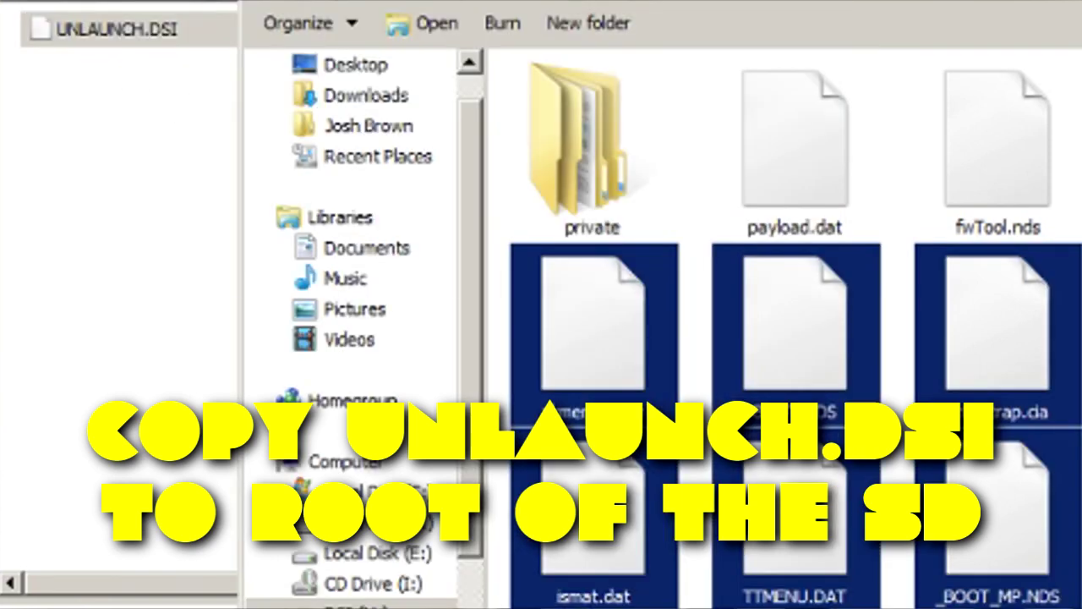
{"action": "left_click_drag", "start_coordinate": [609, 406], "coordinate": [626, 356]}
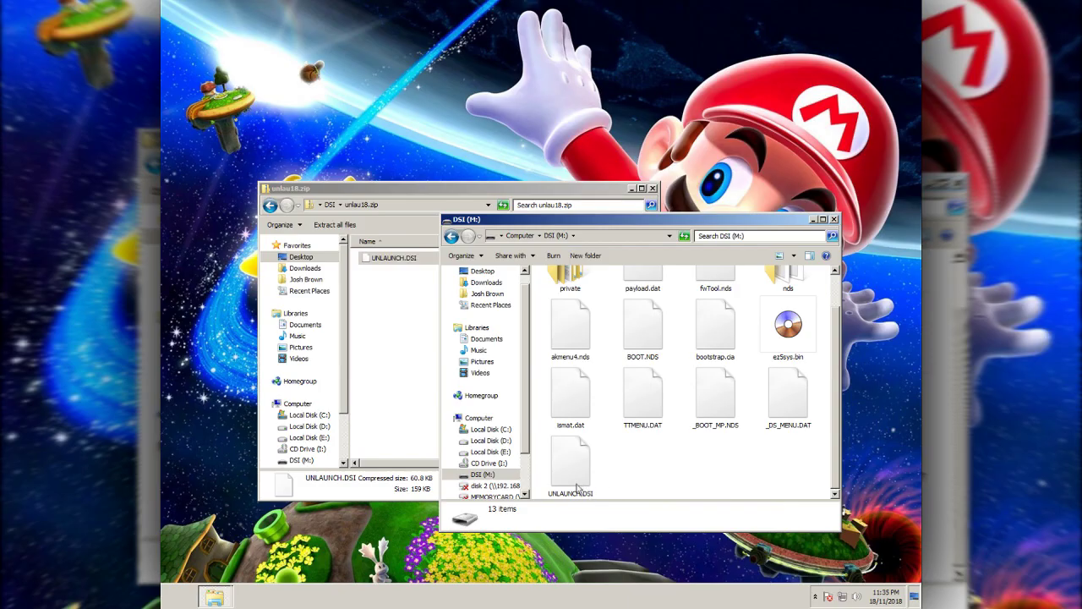
Rename UNLAUNCH.DSI on the DSI (M:) card to UNLAUNCH.nds
{"action": "left_click", "coordinate": [587, 495]}
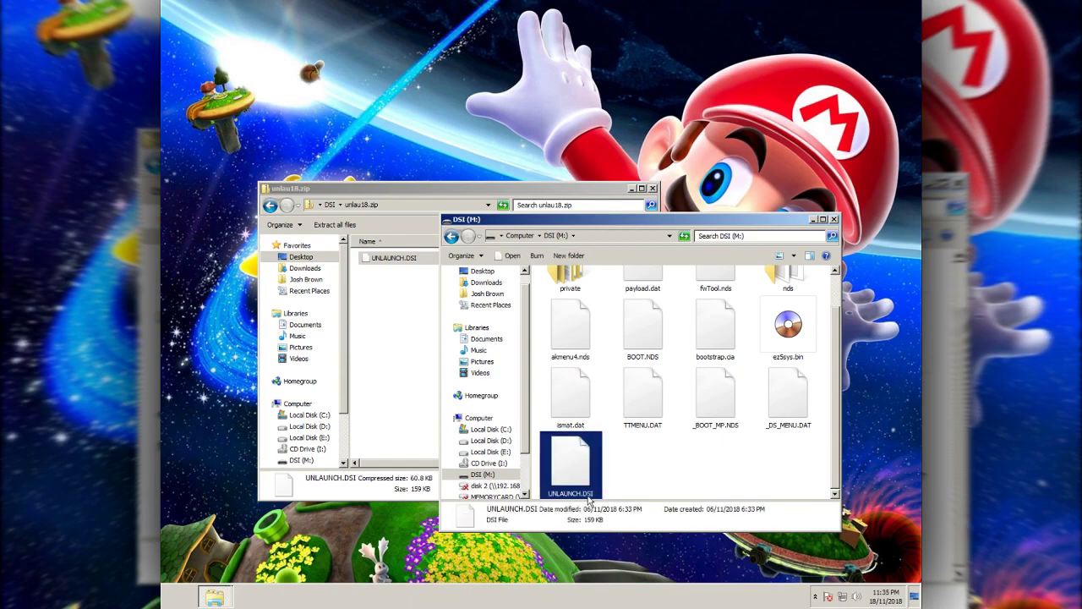
{"action": "right_click", "coordinate": [587, 495]}
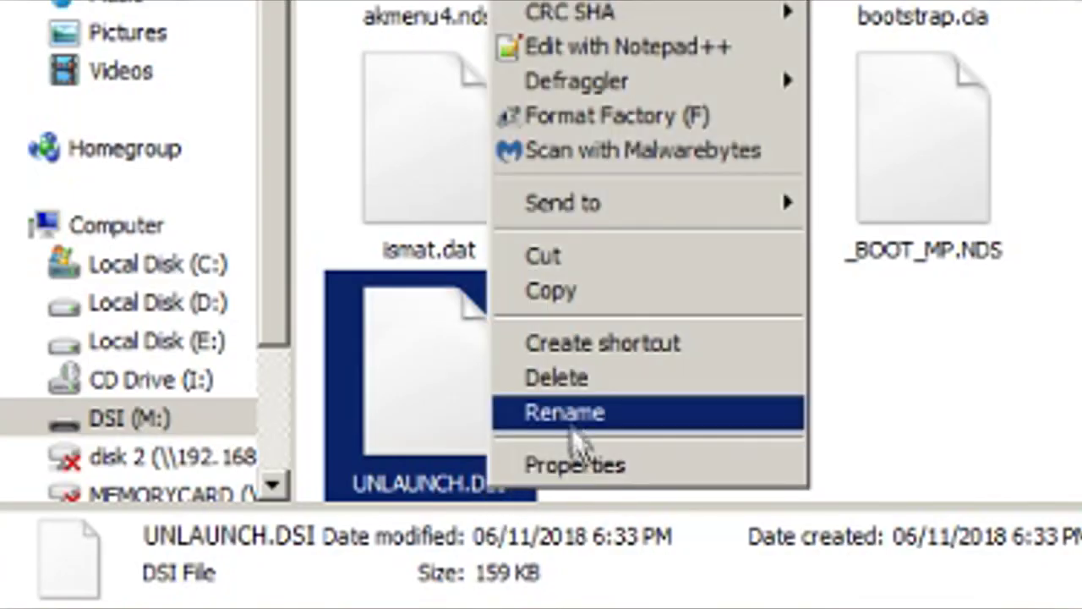
{"action": "left_click", "coordinate": [573, 412]}
{"action": "left_click", "coordinate": [514, 483]}
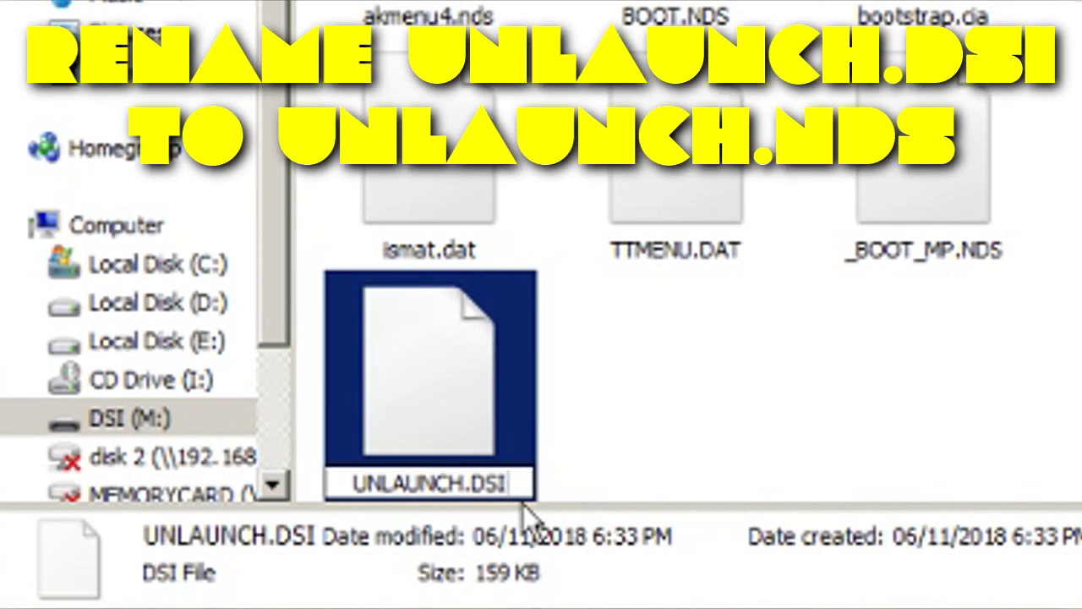
{"action": "key", "text": "BackSpace"}
{"action": "key", "text": "BackSpace"}
{"action": "key", "text": "BackSpace"}
{"action": "type", "text": "nd"}
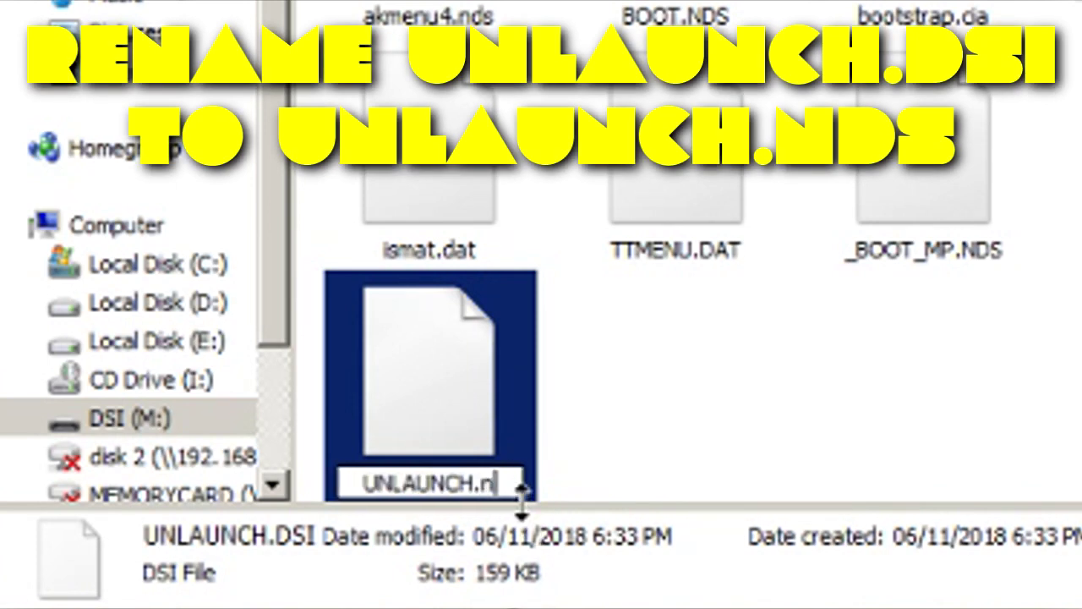
{"action": "type", "text": "s"}
{"action": "key", "text": "Return"}
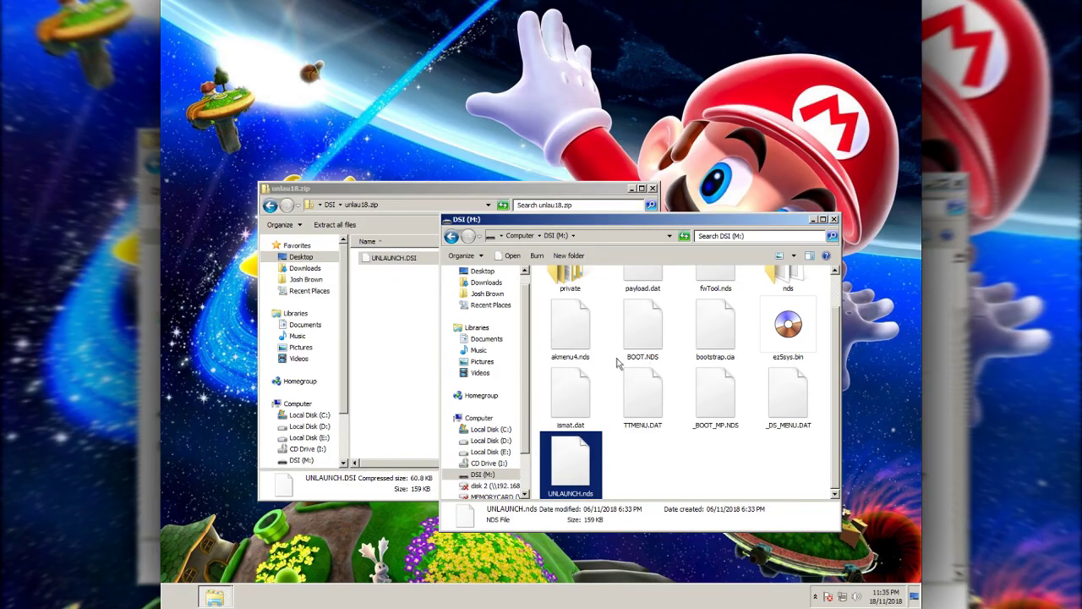
Check the copied files against the DSI download folder and eject the DSI (M:) card
{"action": "scroll", "coordinate": [744, 306], "scroll_direction": "up", "scroll_amount": 1}
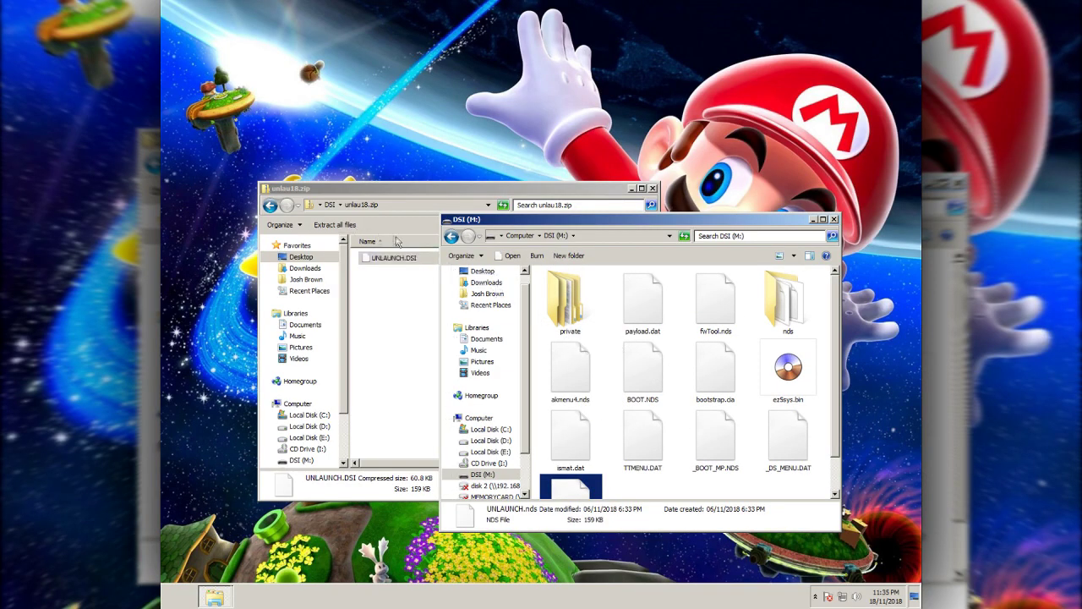
{"action": "left_click", "coordinate": [328, 205]}
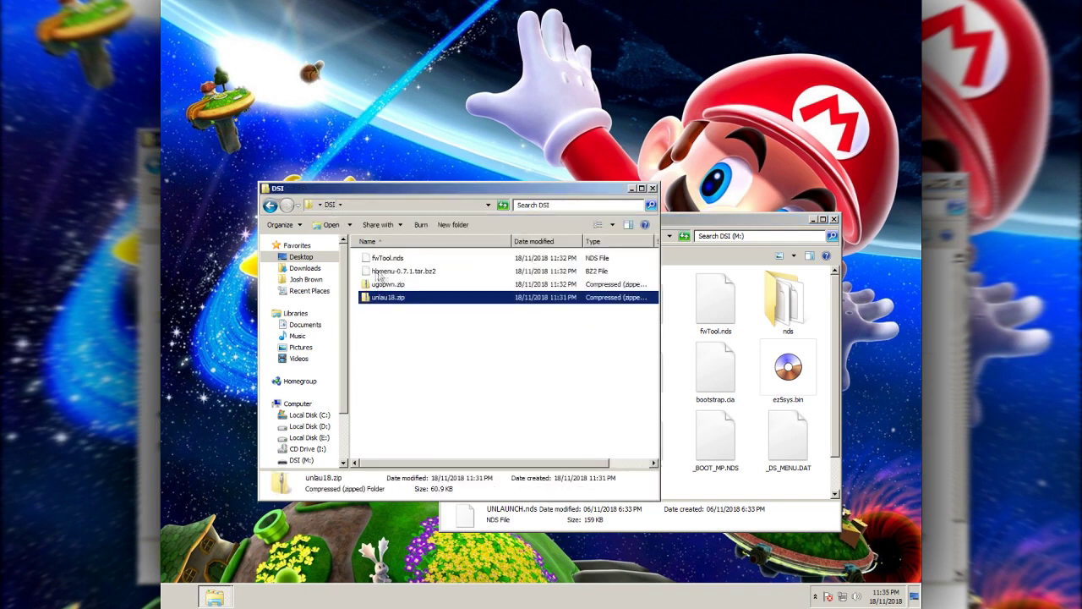
{"action": "left_click", "coordinate": [782, 304]}
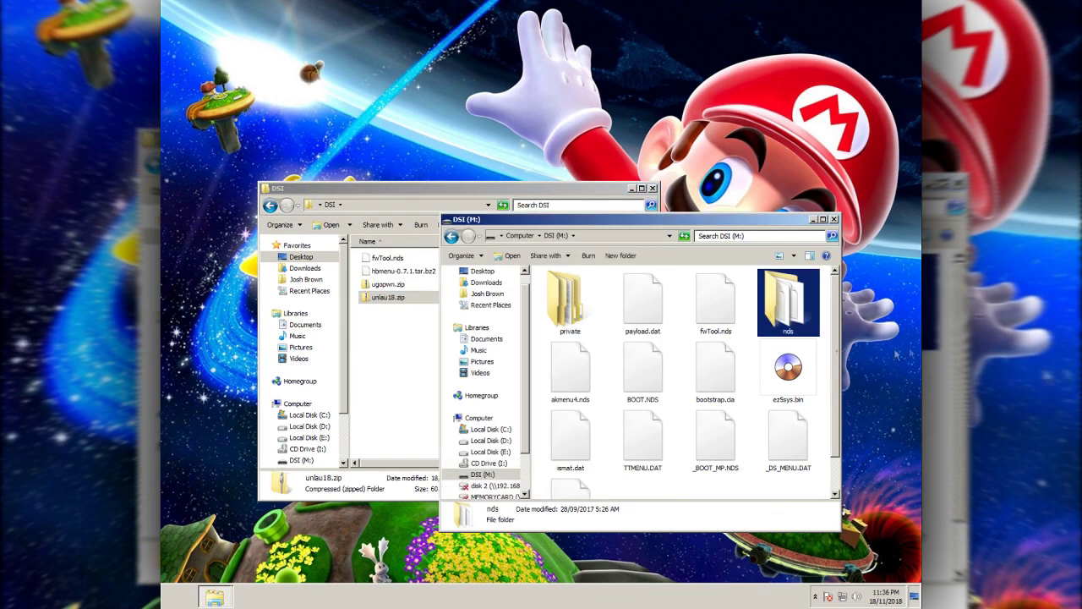
{"action": "scroll", "coordinate": [677, 476], "scroll_direction": "down", "scroll_amount": 1}
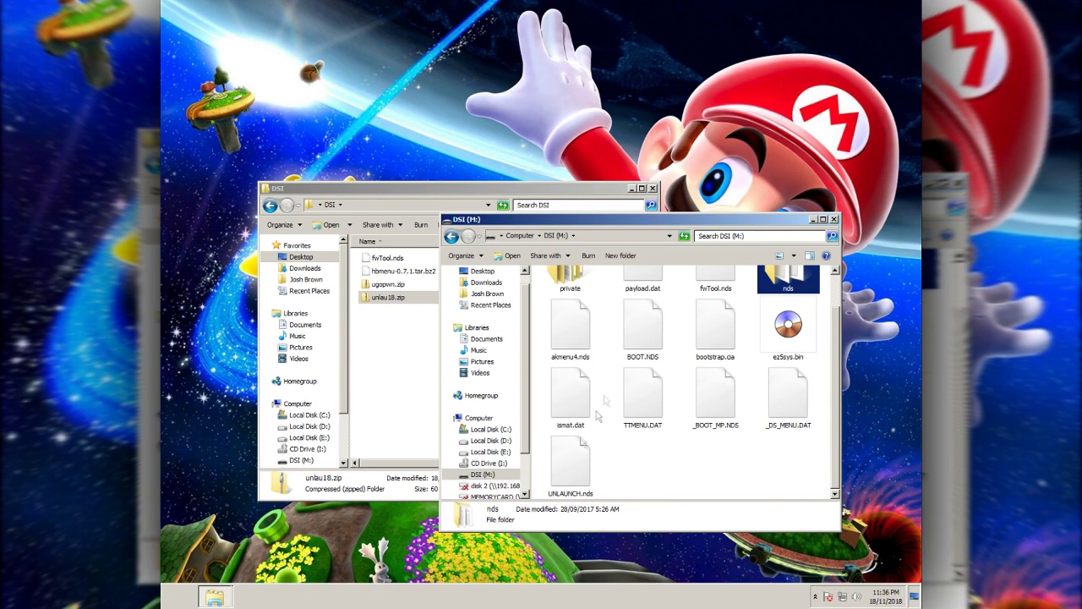
{"action": "right_click", "coordinate": [487, 476]}
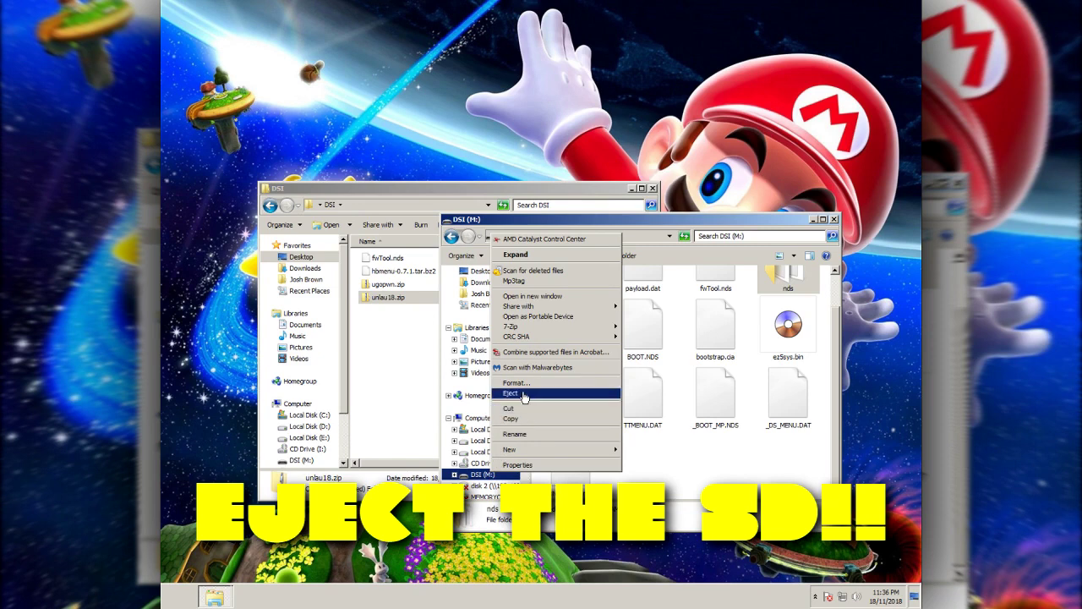